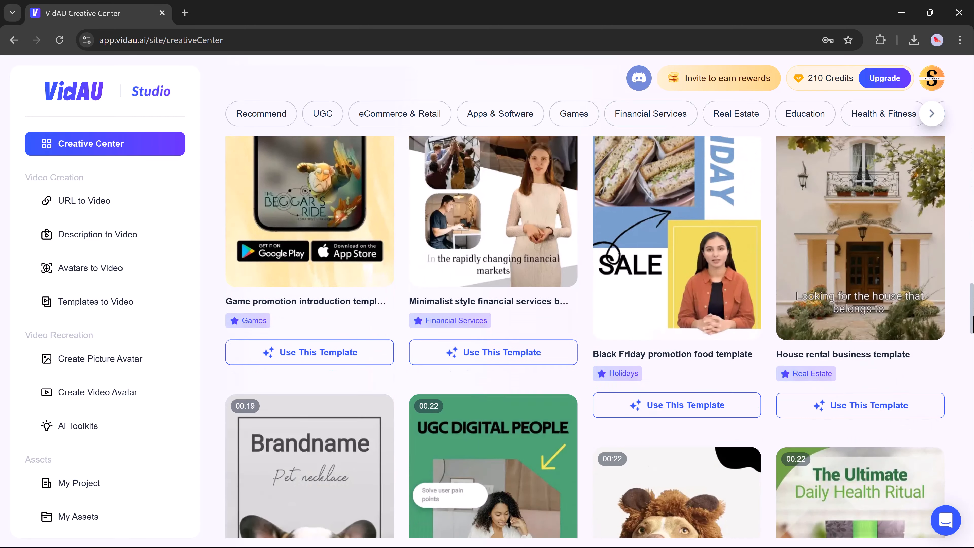
Step: Look through the Creative Center's template gallery and its row of popular tools
{"action": "scroll", "coordinate": [585, 337], "scroll_direction": "down", "scroll_amount": 15}
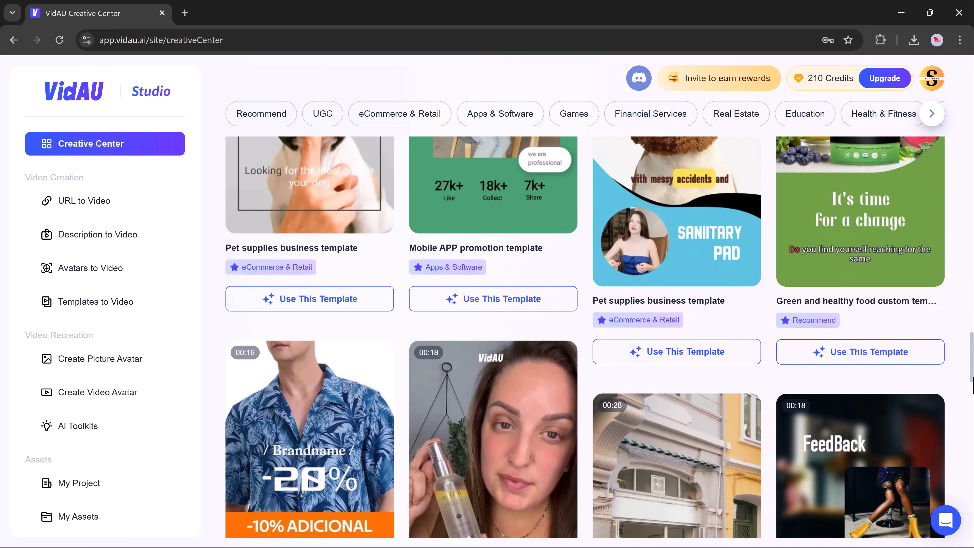
{"action": "scroll", "coordinate": [585, 337], "scroll_direction": "down", "scroll_amount": 7}
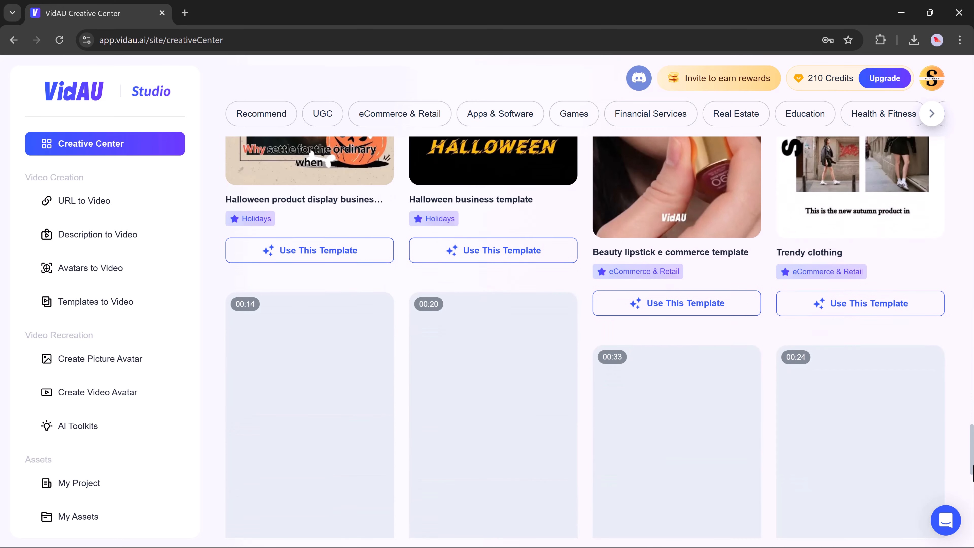
{"action": "scroll", "coordinate": [586, 337], "scroll_direction": "up", "scroll_amount": 10}
{"action": "left_click_drag", "start_coordinate": [973, 375], "coordinate": [970, 53]}
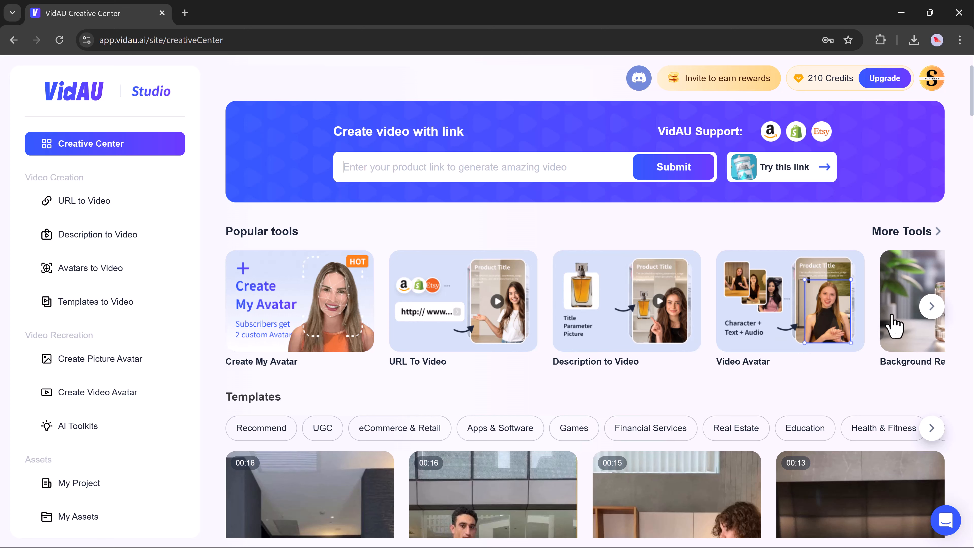
{"action": "left_click", "coordinate": [930, 312]}
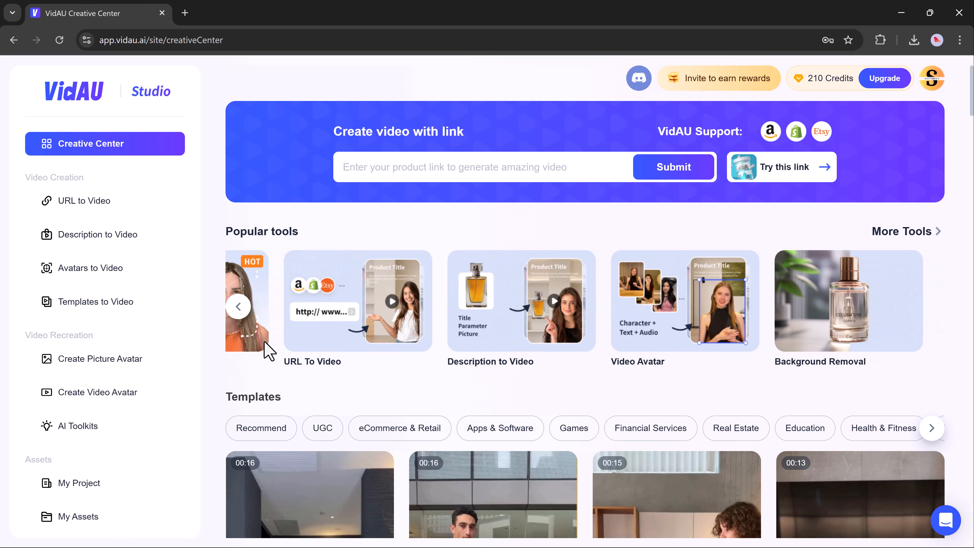
{"action": "left_click", "coordinate": [244, 309]}
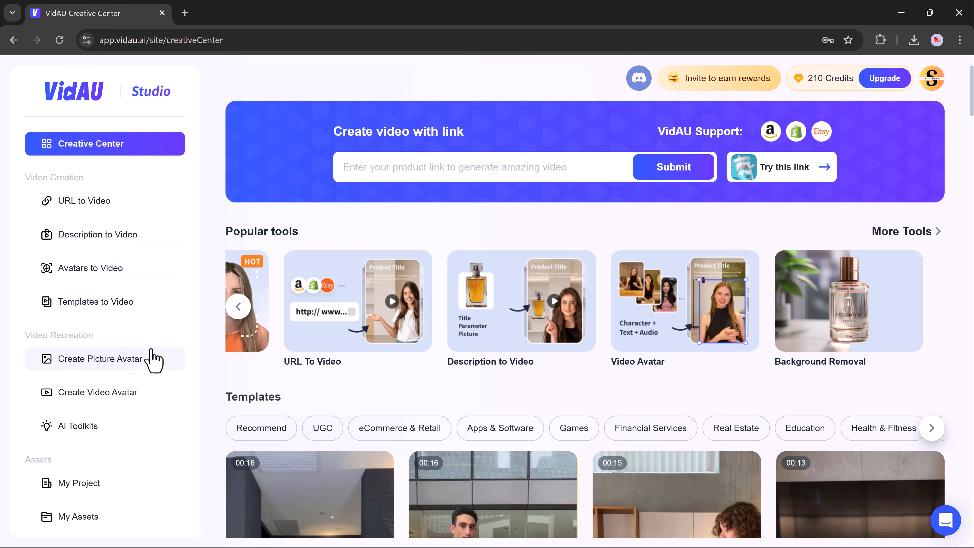
{"action": "left_click", "coordinate": [241, 308]}
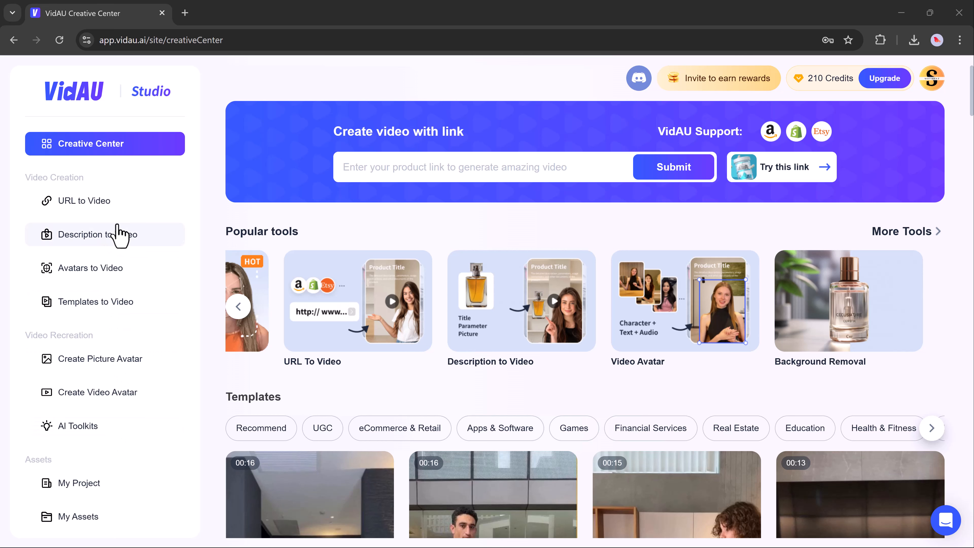
{"action": "left_click", "coordinate": [120, 204]}
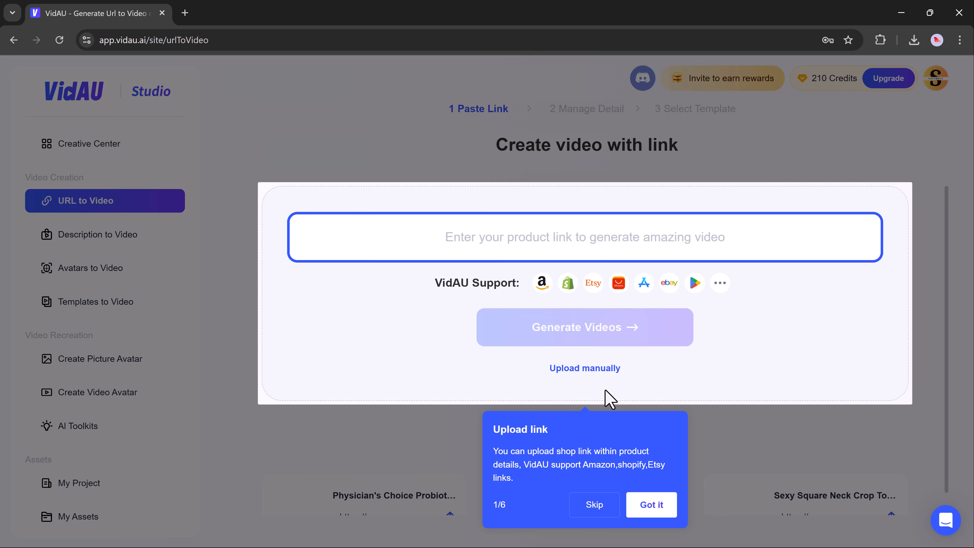
{"action": "left_click", "coordinate": [648, 505]}
{"action": "left_click", "coordinate": [669, 237]}
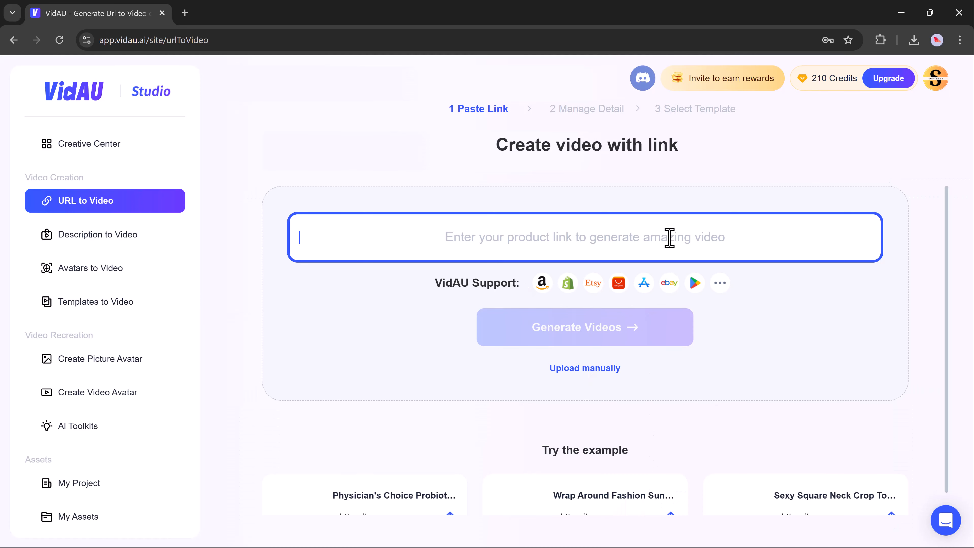
{"action": "type", "text": "https://www.amazon.com/Around-Fashion-Sunglasses-Glasses-Eyeglasses/dp/B09WYNN1GF/"}
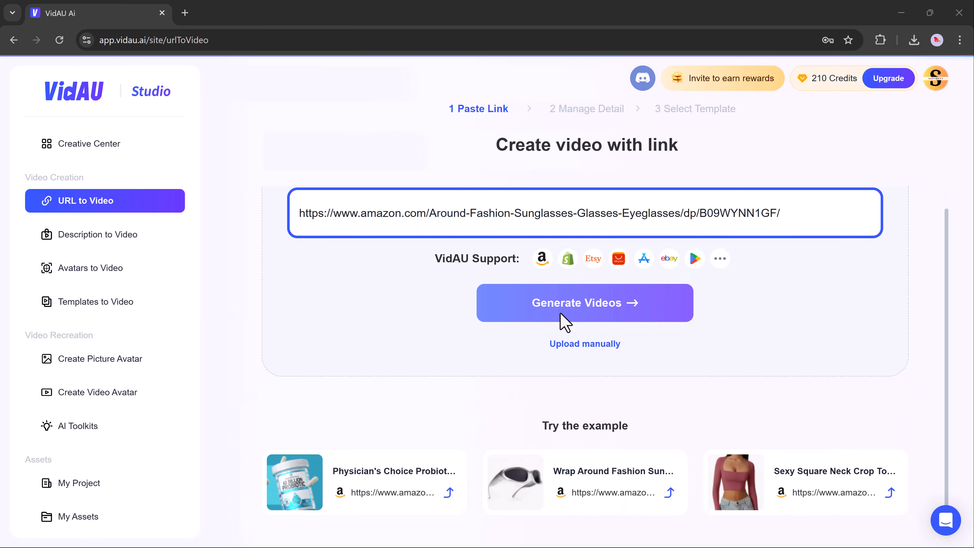
{"action": "left_click", "coordinate": [560, 314]}
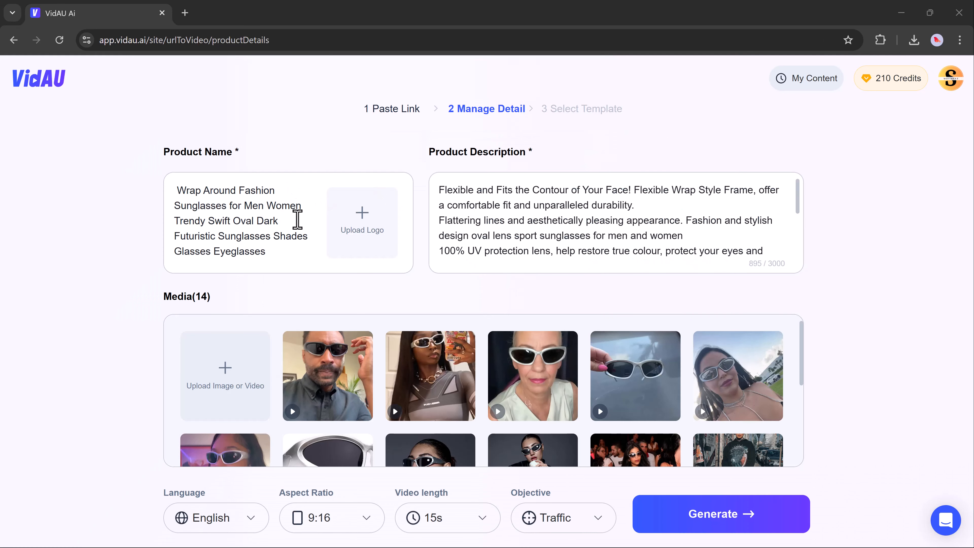
Step: Set the product video's aspect ratio to 16:9 and its length to 30s, keeping English and the Traffic objective
{"action": "scroll", "coordinate": [443, 349], "scroll_direction": "down", "scroll_amount": 5}
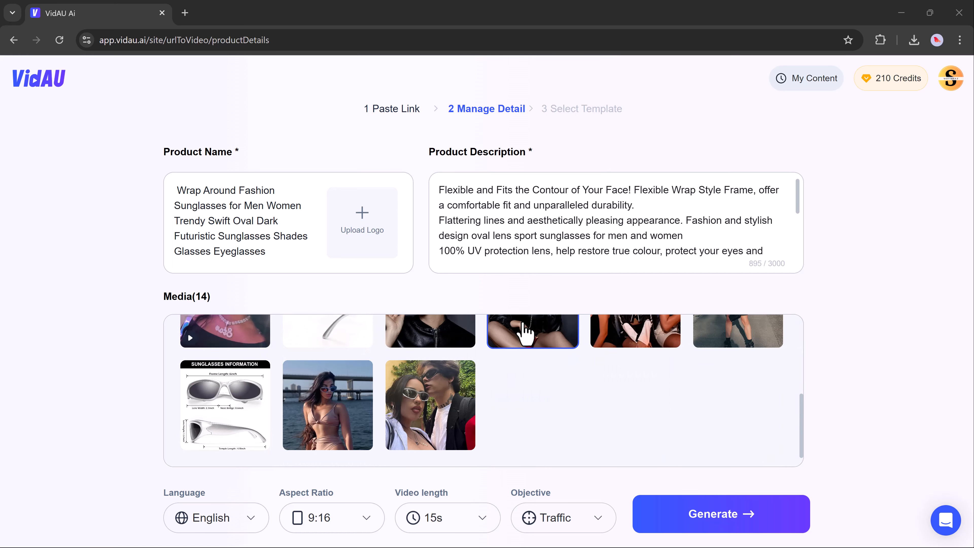
{"action": "scroll", "coordinate": [498, 372], "scroll_direction": "up", "scroll_amount": 5}
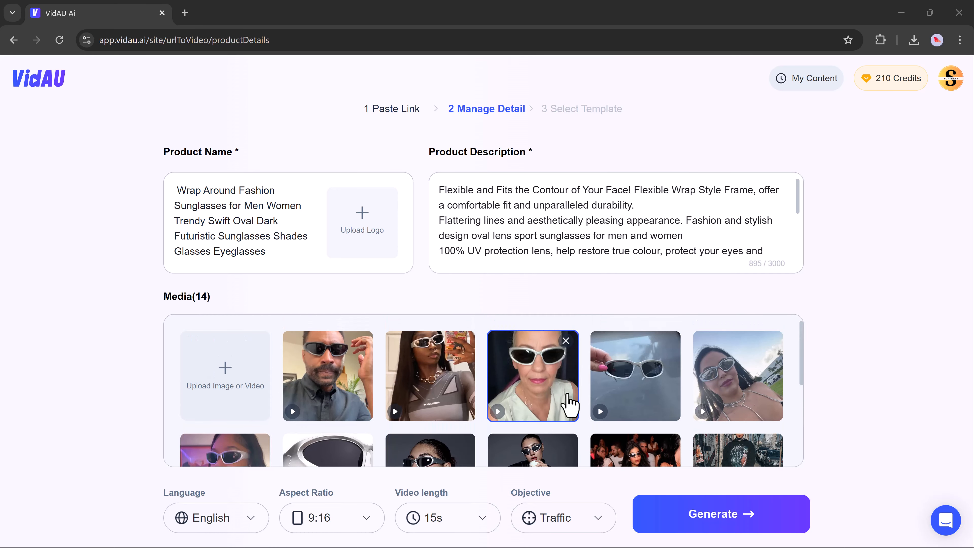
{"action": "left_click", "coordinate": [226, 520]}
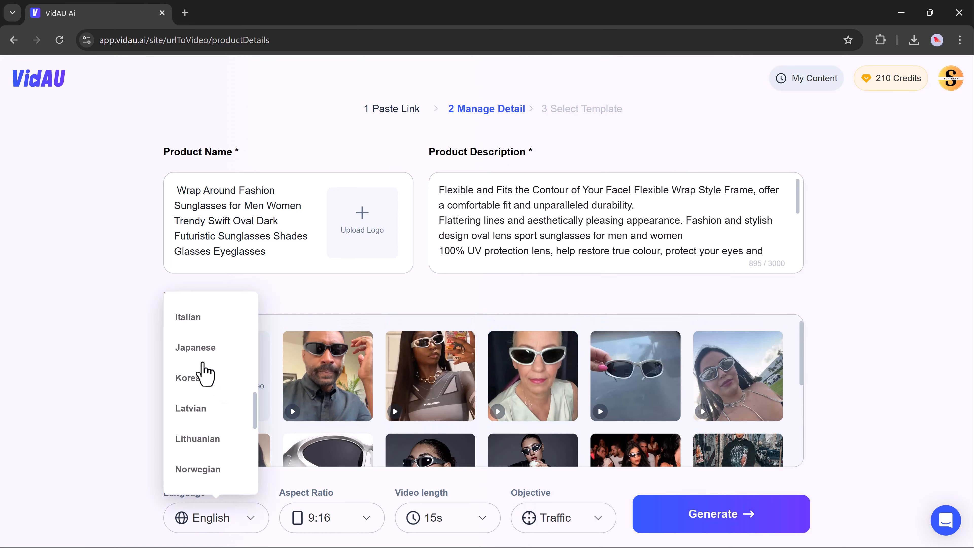
{"action": "scroll", "coordinate": [203, 365], "scroll_direction": "up", "scroll_amount": 4}
{"action": "left_click", "coordinate": [364, 516]}
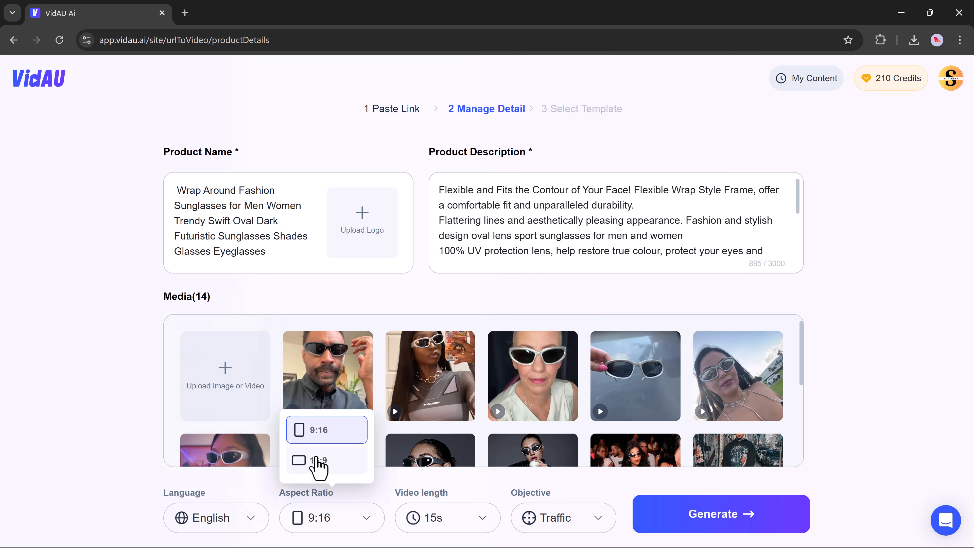
{"action": "left_click", "coordinate": [321, 462]}
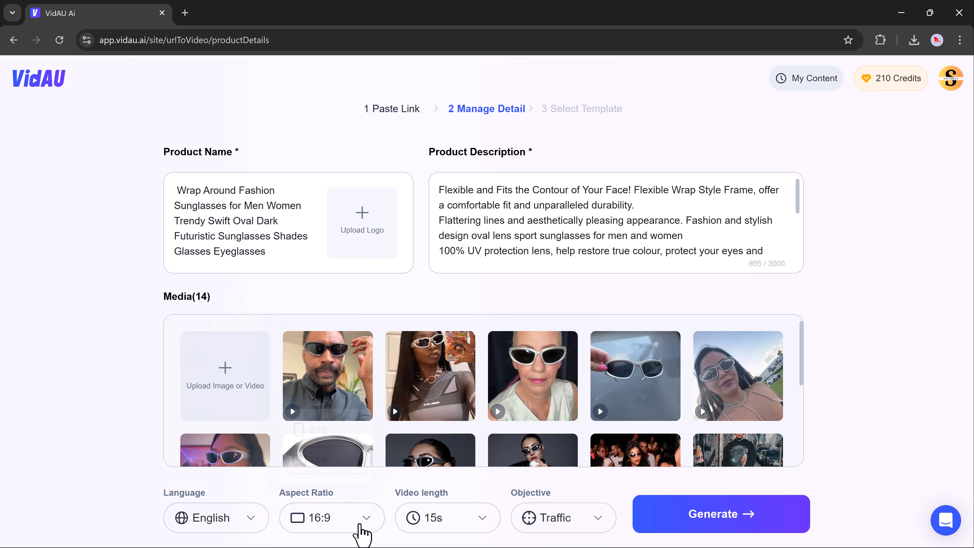
{"action": "left_click", "coordinate": [360, 525]}
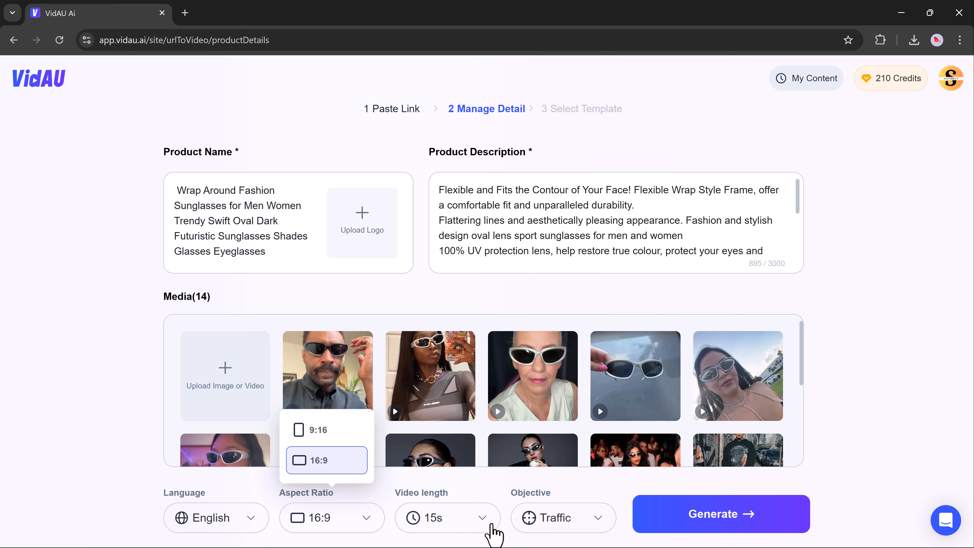
{"action": "left_click", "coordinate": [492, 525]}
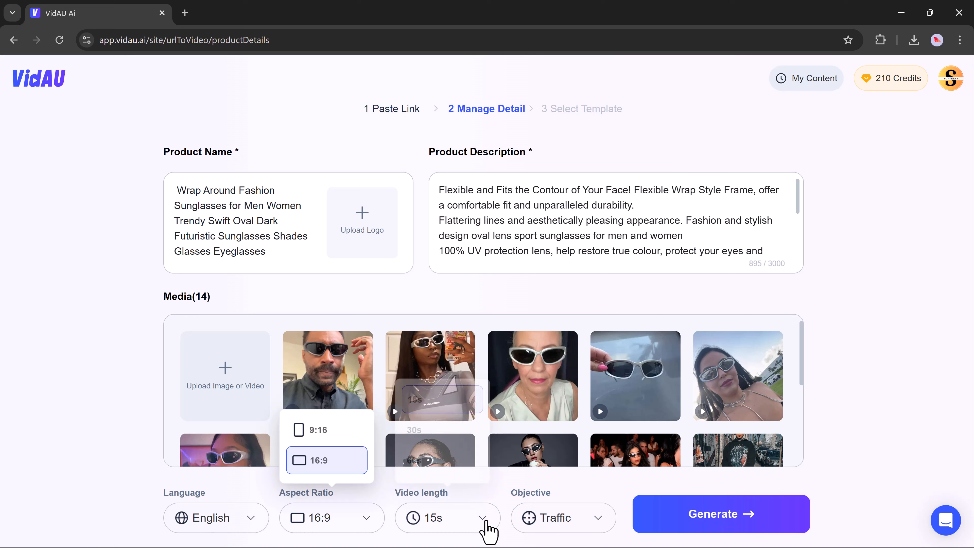
{"action": "left_click", "coordinate": [416, 432]}
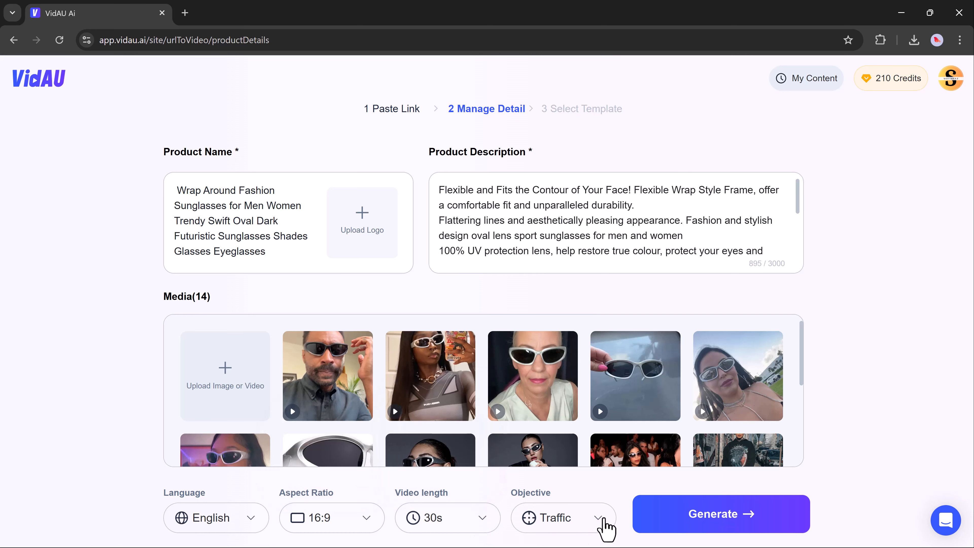
{"action": "left_click", "coordinate": [605, 525]}
{"action": "scroll", "coordinate": [547, 369], "scroll_direction": "down", "scroll_amount": 1}
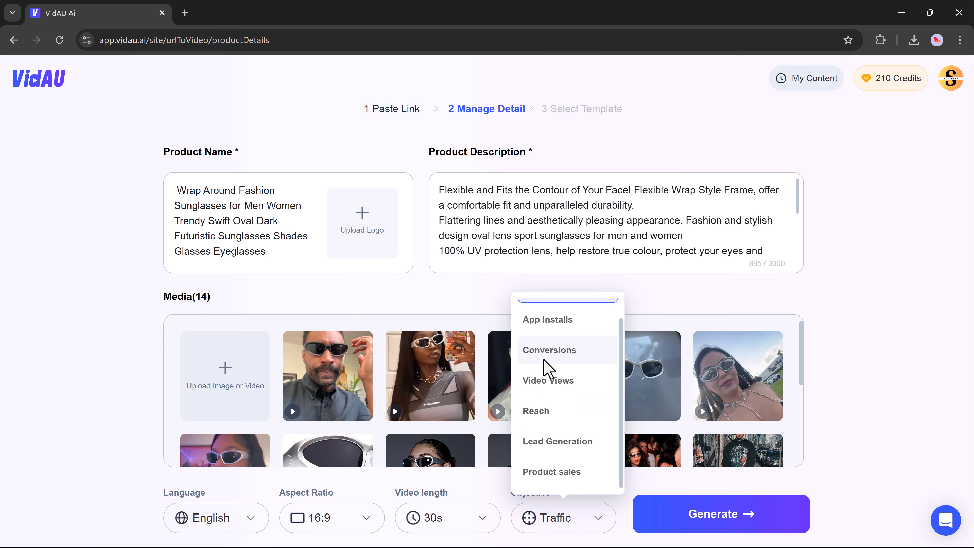
{"action": "scroll", "coordinate": [551, 414], "scroll_direction": "up", "scroll_amount": 1}
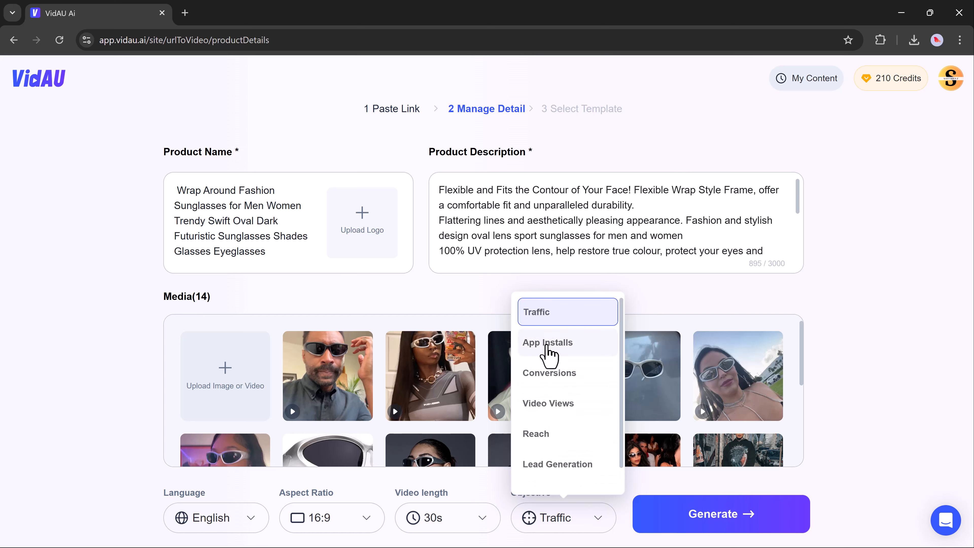
Step: Generate the sunglasses video previews and open the first one for editing, skipping the guided tour
{"action": "left_click", "coordinate": [706, 525]}
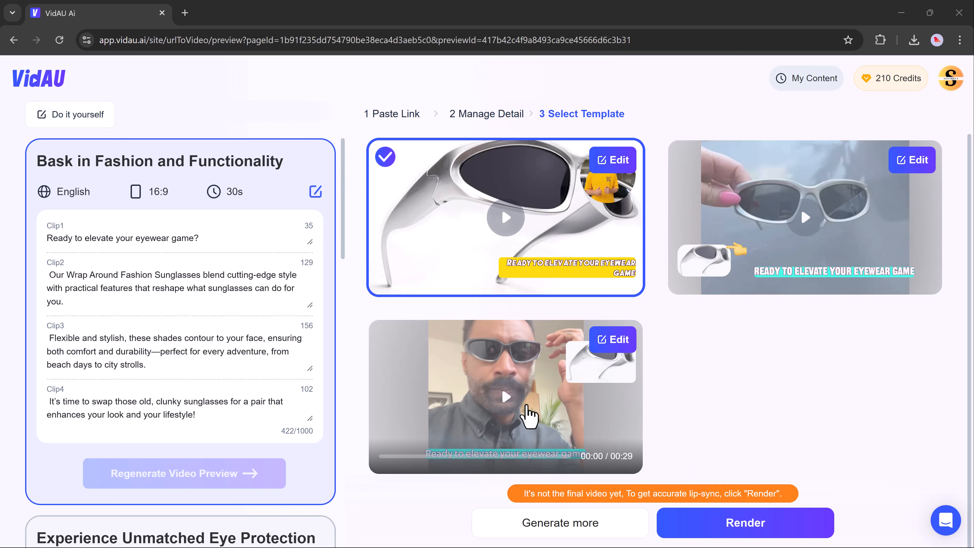
{"action": "left_click", "coordinate": [613, 167]}
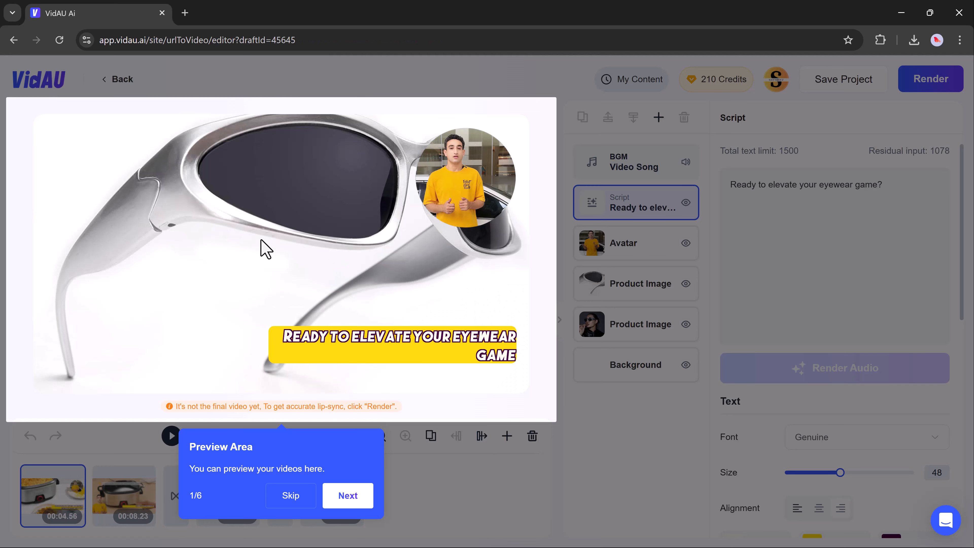
{"action": "left_click", "coordinate": [299, 503]}
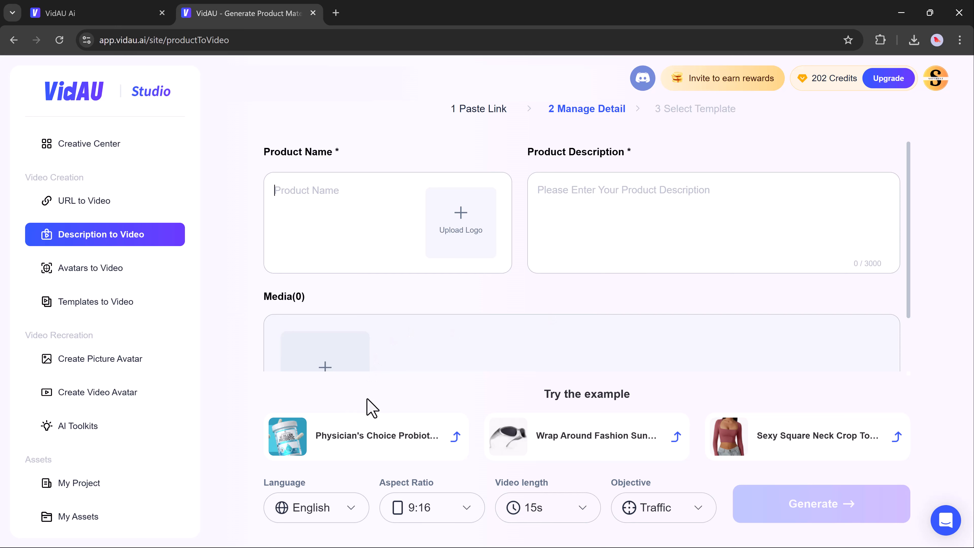
Step: Browse the avatar library in Avatars to Video and start a new video with the Emma avatar
{"action": "left_click", "coordinate": [103, 281]}
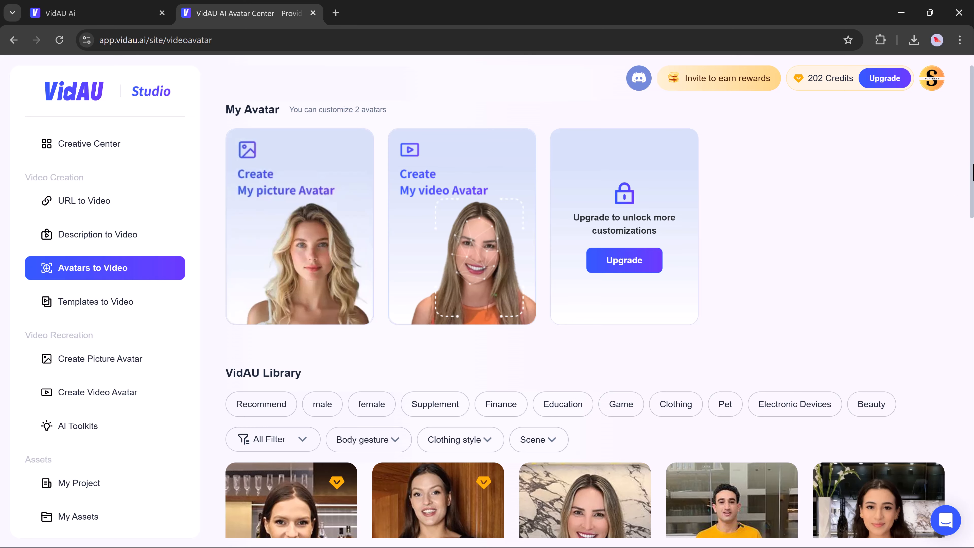
{"action": "scroll", "coordinate": [600, 323], "scroll_direction": "down", "scroll_amount": 5}
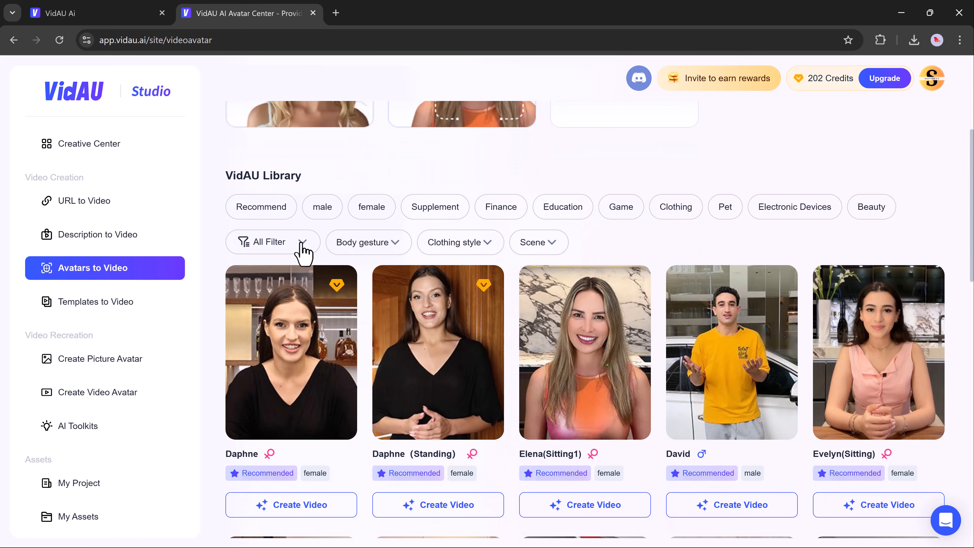
{"action": "scroll", "coordinate": [309, 300], "scroll_direction": "down", "scroll_amount": 3}
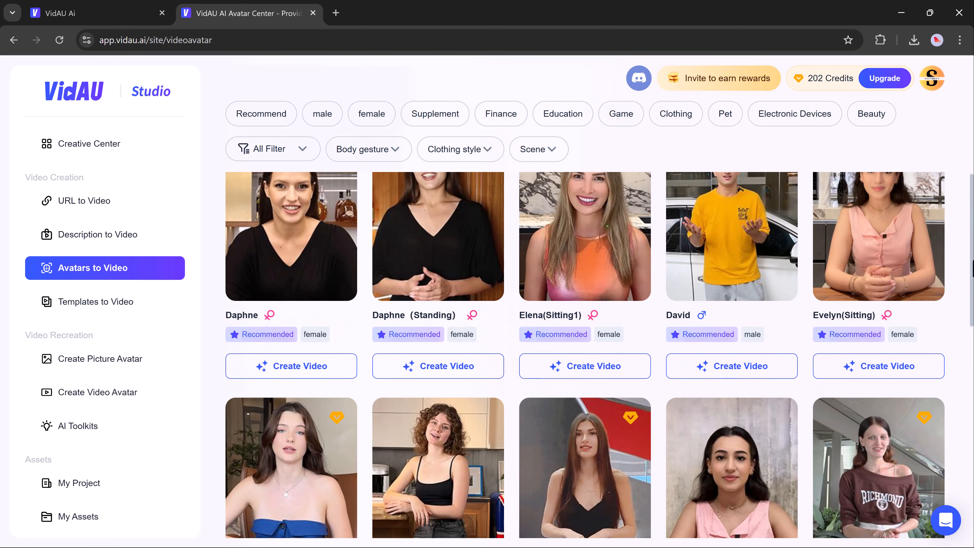
{"action": "left_click_drag", "start_coordinate": [972, 261], "coordinate": [972, 301]}
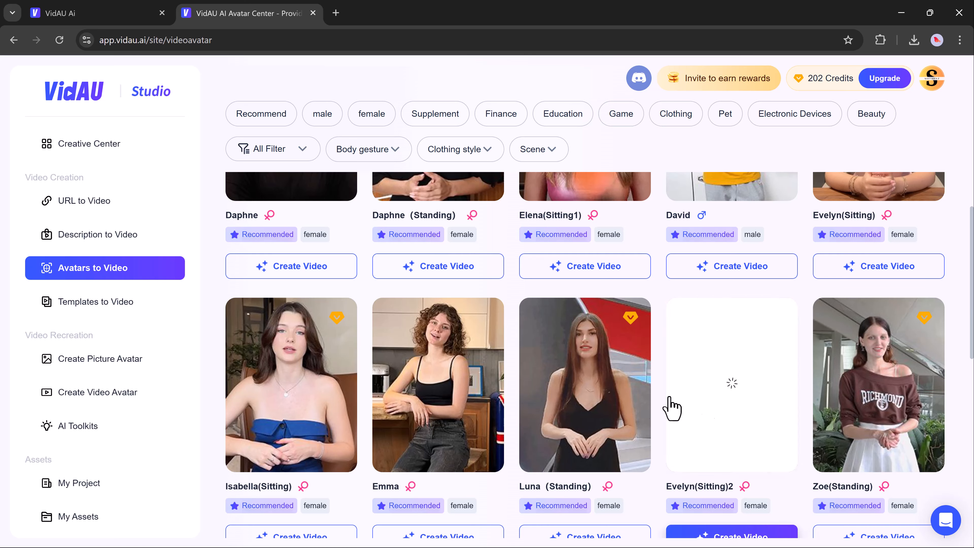
{"action": "left_click", "coordinate": [440, 388]}
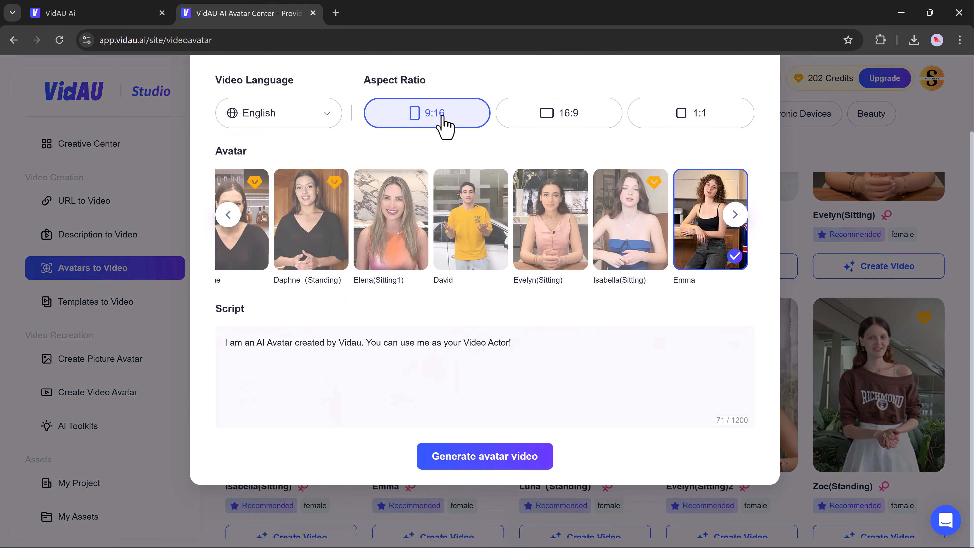
Step: Generate Emma's avatar video in 16:9 with the default script and play its preview
{"action": "left_click", "coordinate": [541, 117]}
{"action": "left_click", "coordinate": [230, 352]}
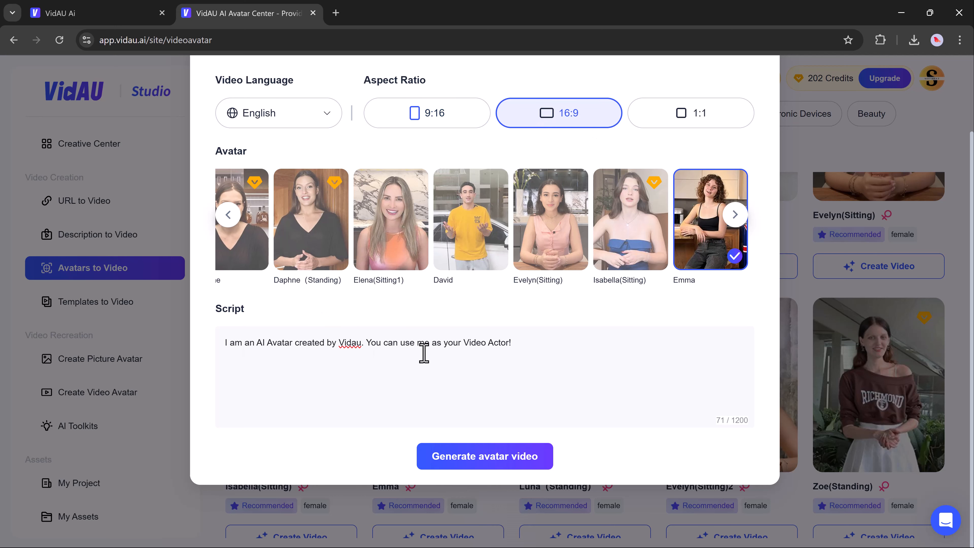
{"action": "left_click", "coordinate": [498, 459]}
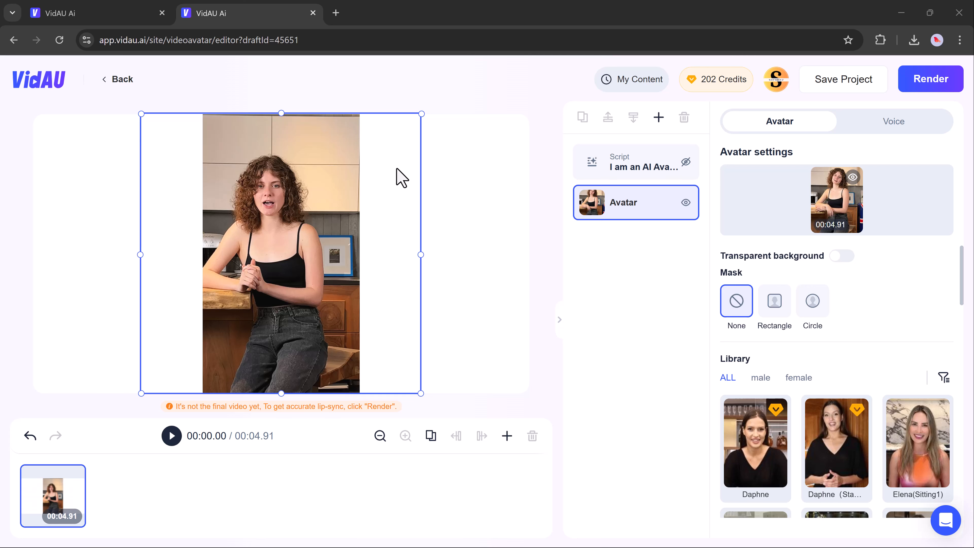
{"action": "left_click", "coordinate": [172, 436]}
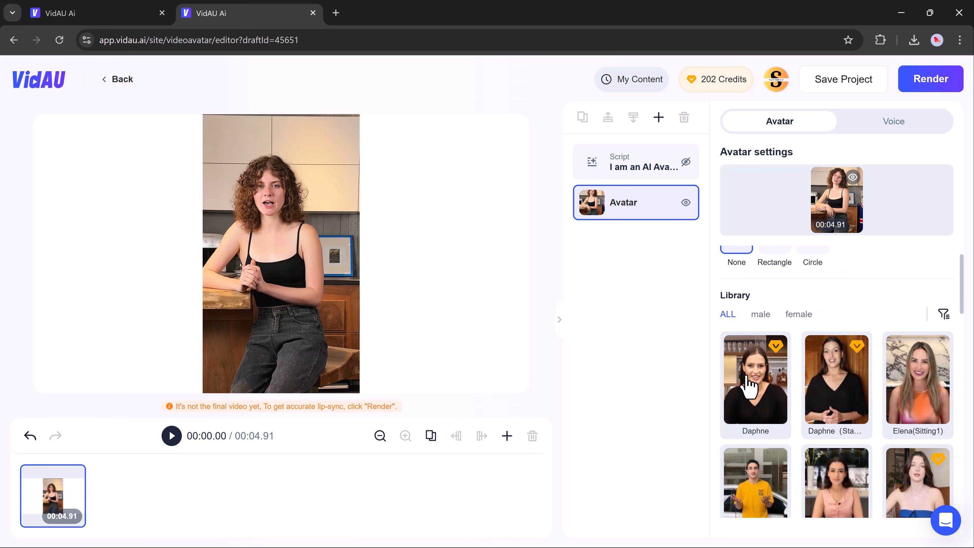
Step: Try other library avatars such as Daphne in the video and switch back to Emma
{"action": "left_click", "coordinate": [751, 388]}
{"action": "scroll", "coordinate": [826, 395], "scroll_direction": "down", "scroll_amount": 2}
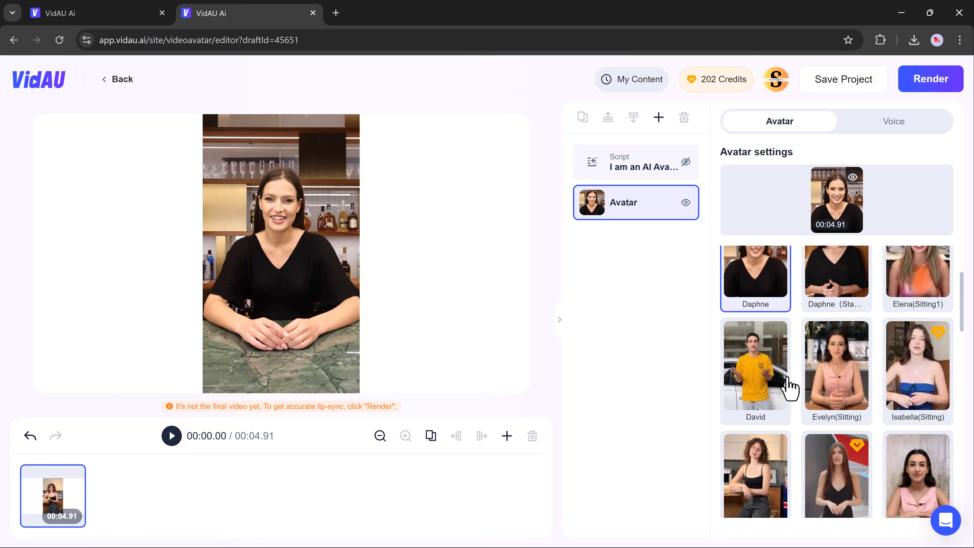
{"action": "left_click", "coordinate": [784, 378]}
{"action": "scroll", "coordinate": [780, 372], "scroll_direction": "down", "scroll_amount": 2}
{"action": "left_click", "coordinate": [755, 416]}
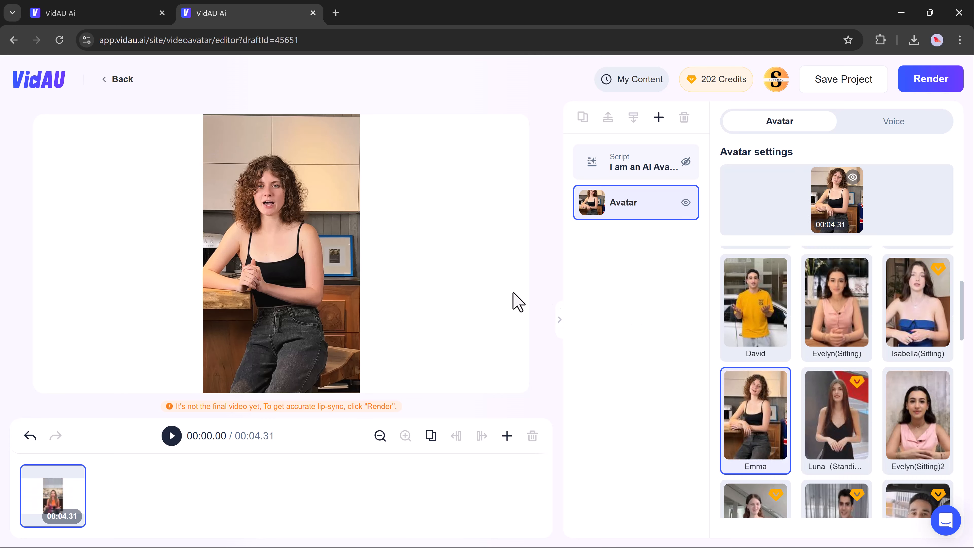
Step: Listen to the Jessica and Princessa voice samples for the avatar
{"action": "left_click", "coordinate": [883, 130]}
{"action": "left_click", "coordinate": [931, 205]}
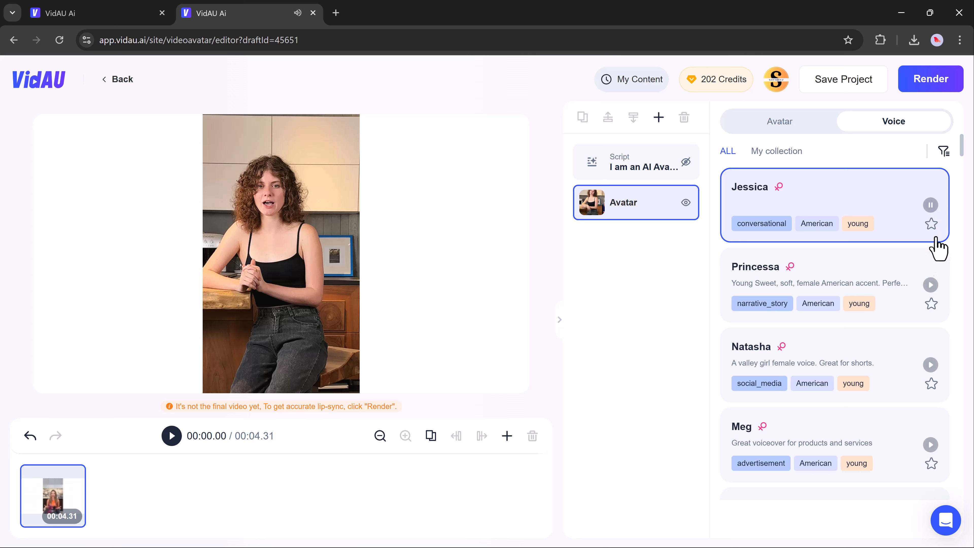
{"action": "left_click", "coordinate": [931, 285]}
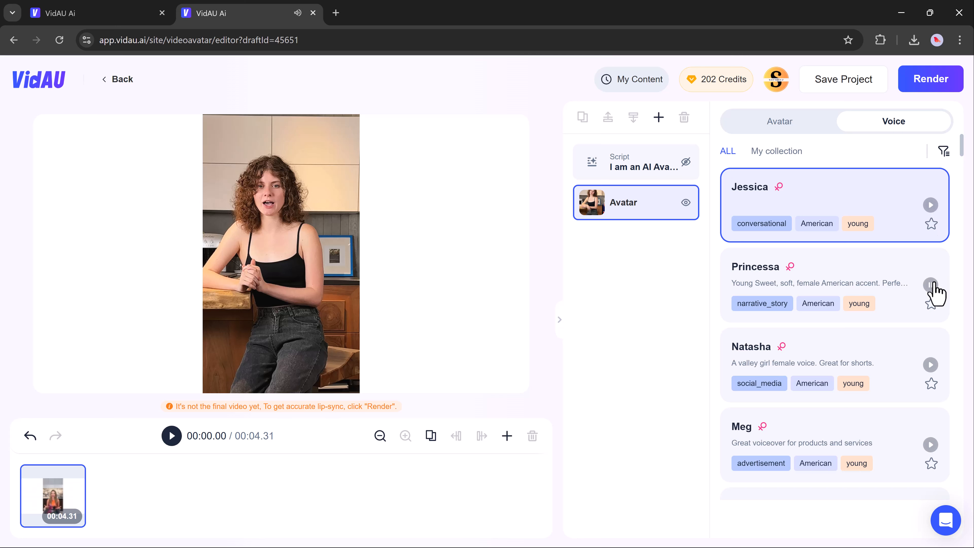
Step: Listen to the Natasha and Meg voice samples for the avatar
{"action": "left_click", "coordinate": [931, 367]}
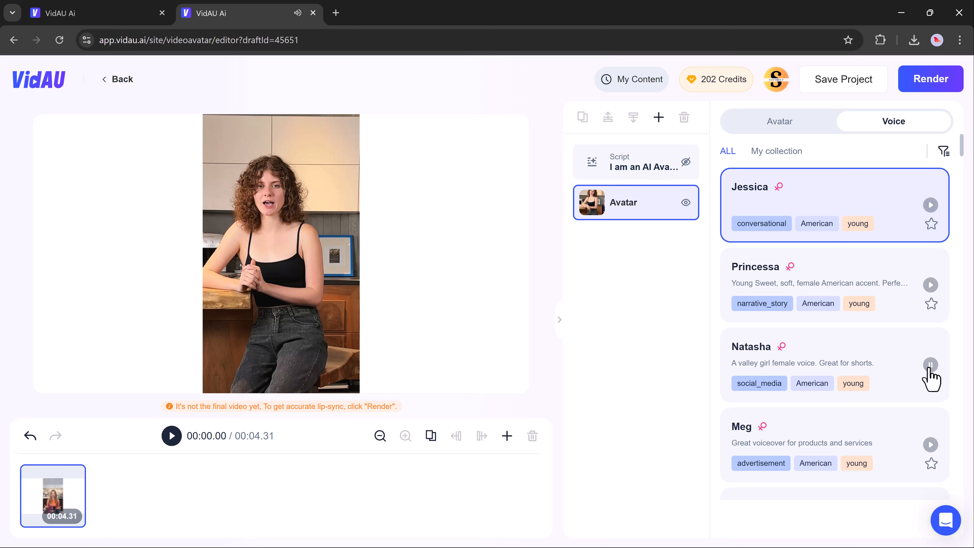
{"action": "scroll", "coordinate": [929, 369], "scroll_direction": "down", "scroll_amount": 3}
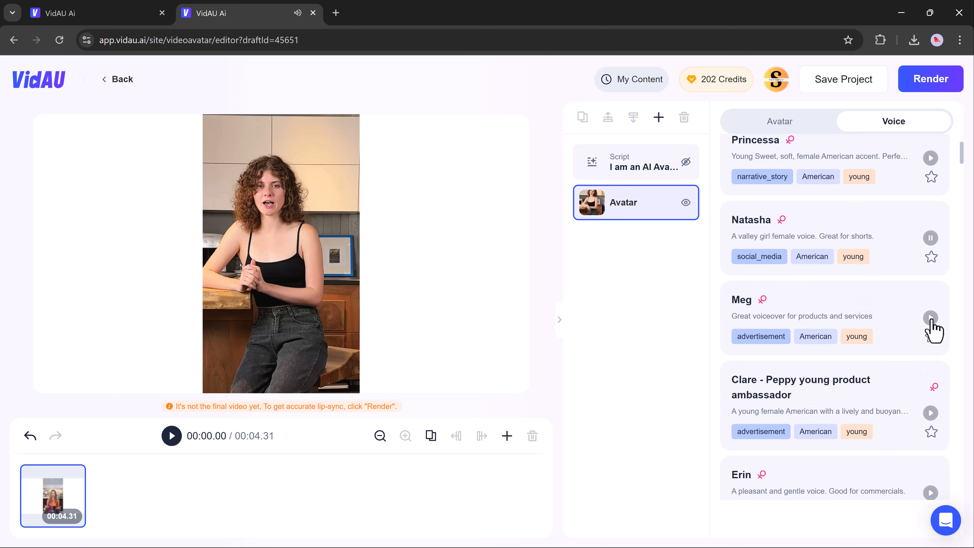
{"action": "left_click", "coordinate": [931, 318]}
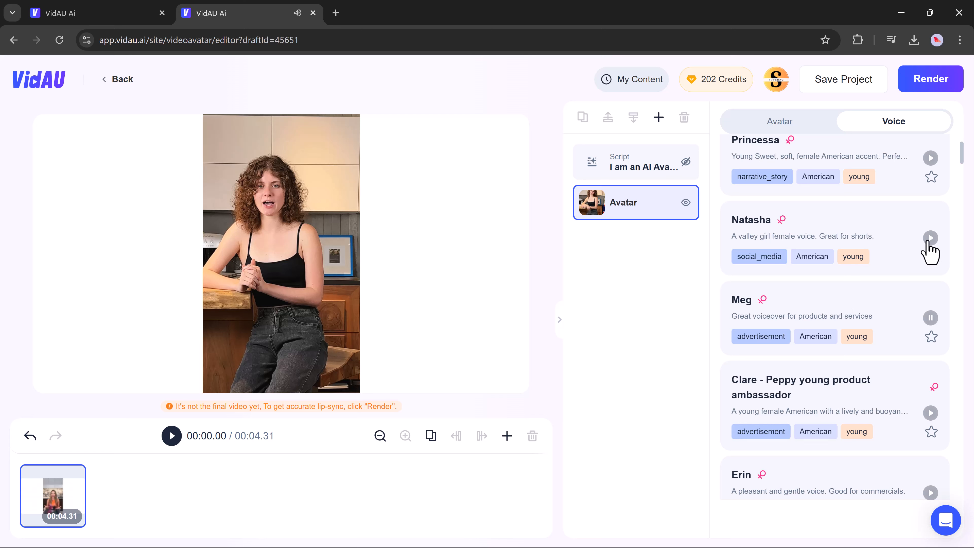
Step: Assign the Natasha voice to the avatar, replay its sample and render the avatar video
{"action": "left_click", "coordinate": [887, 235]}
{"action": "scroll", "coordinate": [887, 235], "scroll_direction": "up", "scroll_amount": 2}
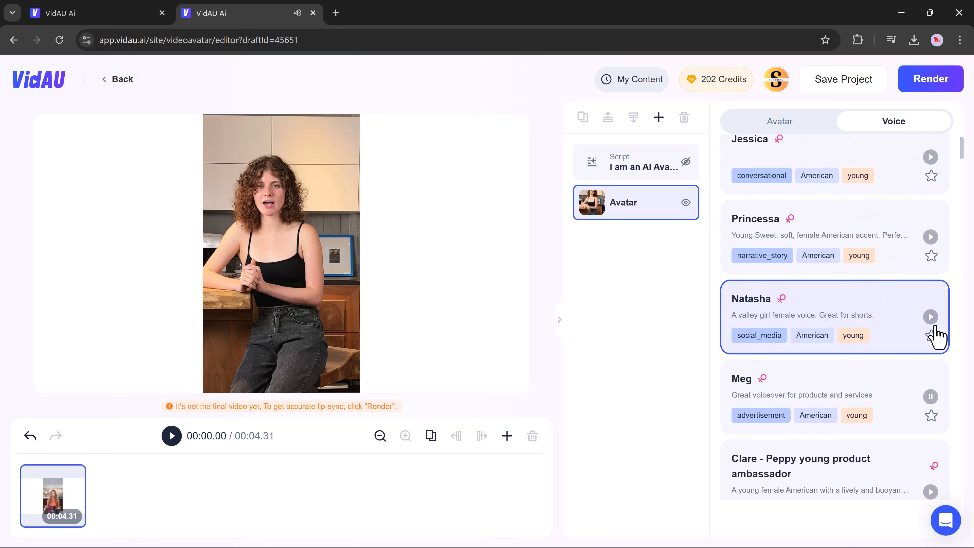
{"action": "left_click", "coordinate": [932, 319]}
{"action": "left_click", "coordinate": [932, 319]}
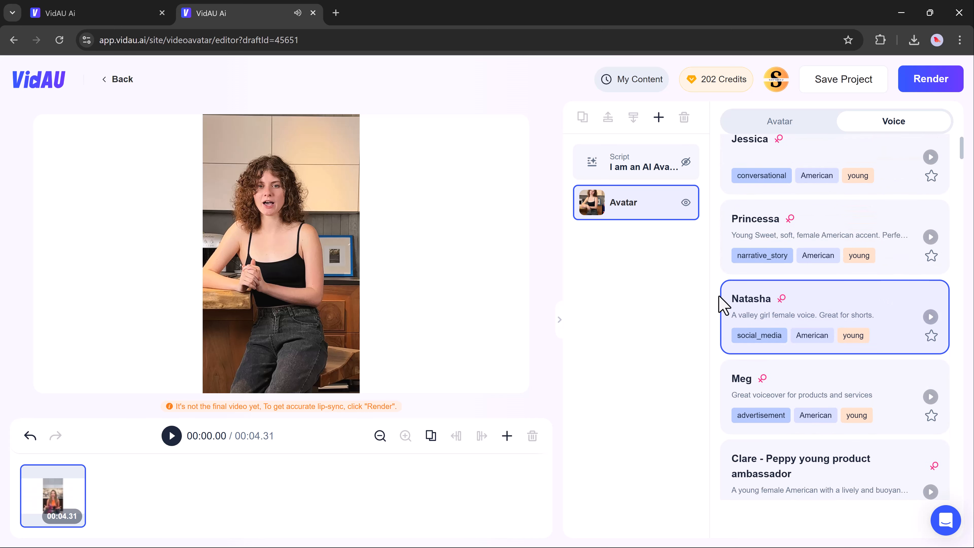
{"action": "left_click", "coordinate": [921, 85]}
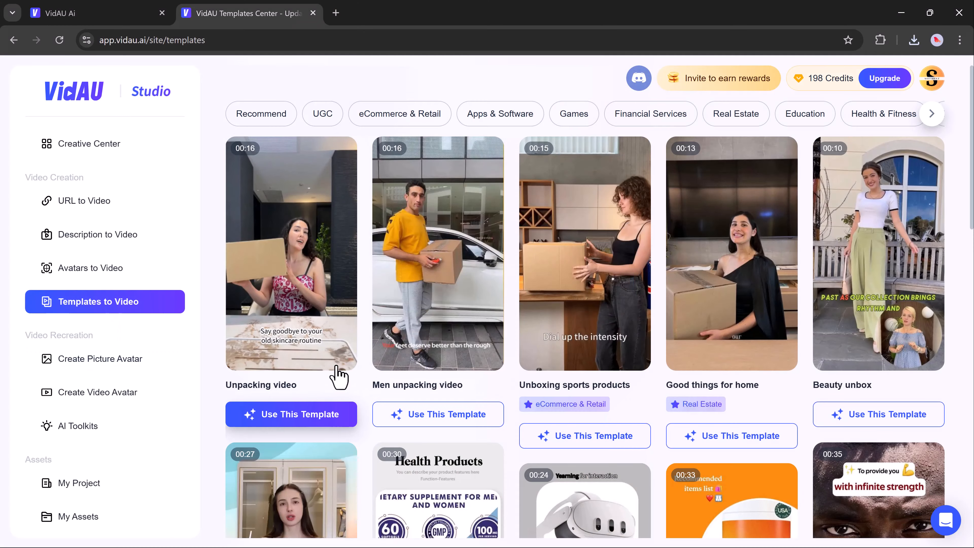
Step: Browse the Templates to Video gallery and start a video from the Men's Tops Sale template
{"action": "scroll", "coordinate": [420, 374], "scroll_direction": "down", "scroll_amount": 6}
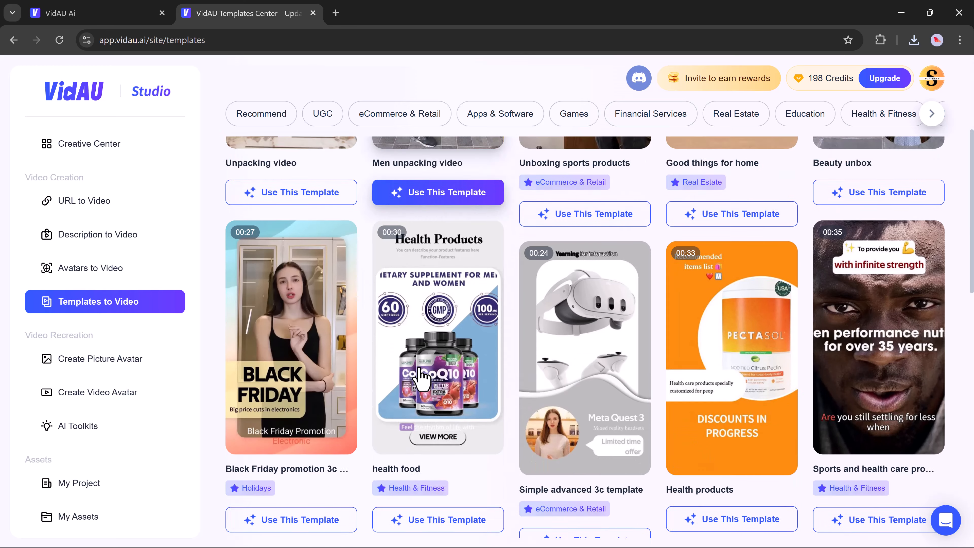
{"action": "scroll", "coordinate": [498, 380], "scroll_direction": "down", "scroll_amount": 5}
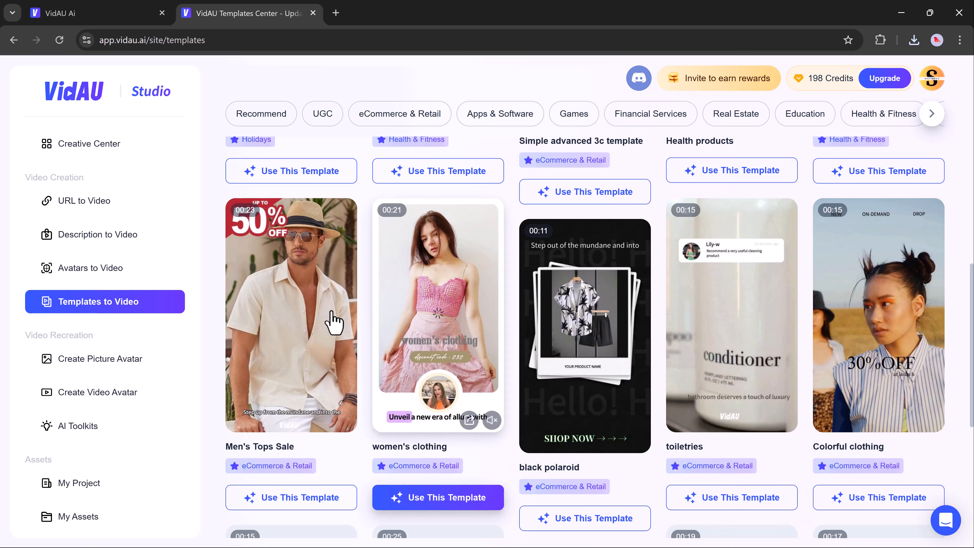
{"action": "left_click", "coordinate": [300, 497]}
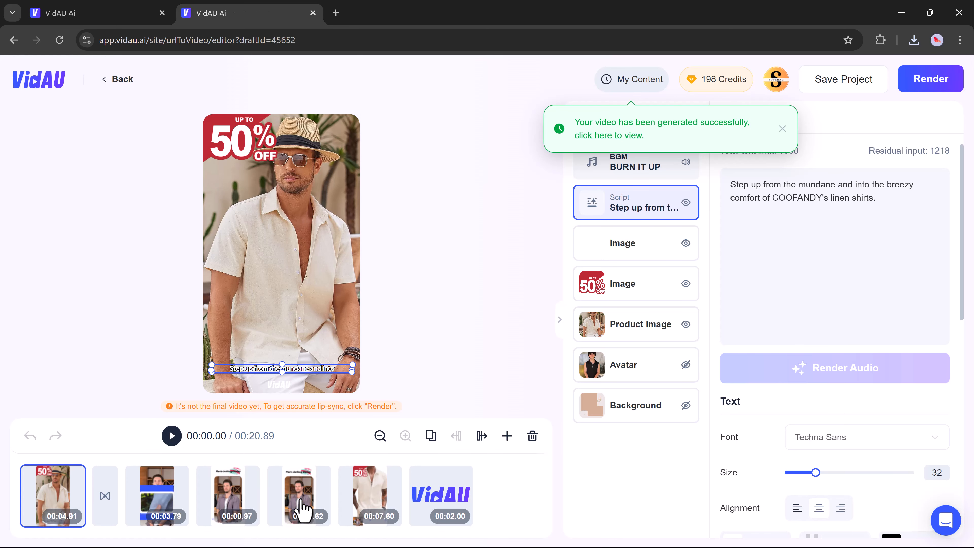
Step: Inspect the first clip's image layers and the product image's Zoom in and Zoom out dynamic effects
{"action": "left_click", "coordinate": [642, 251]}
{"action": "left_click", "coordinate": [633, 281]}
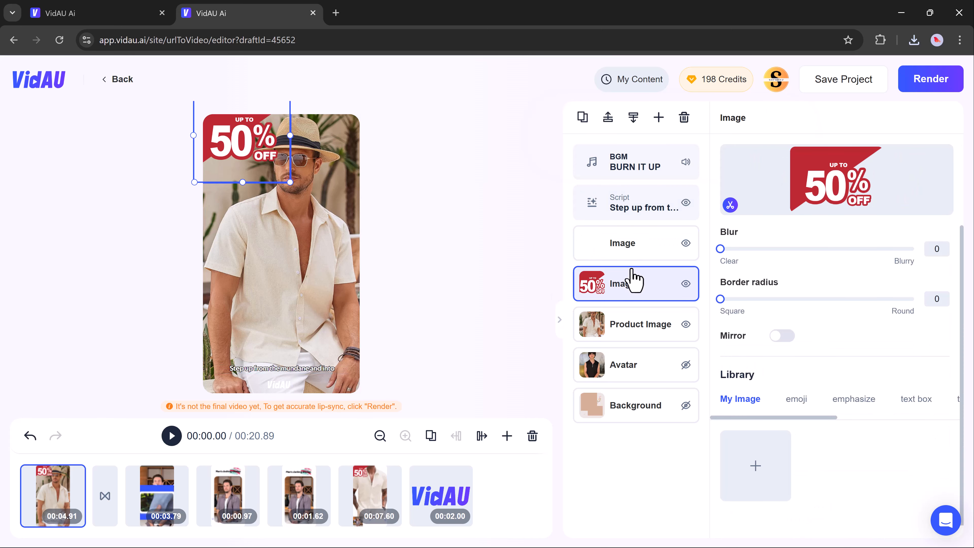
{"action": "left_click", "coordinate": [623, 324]}
{"action": "left_click", "coordinate": [834, 277]}
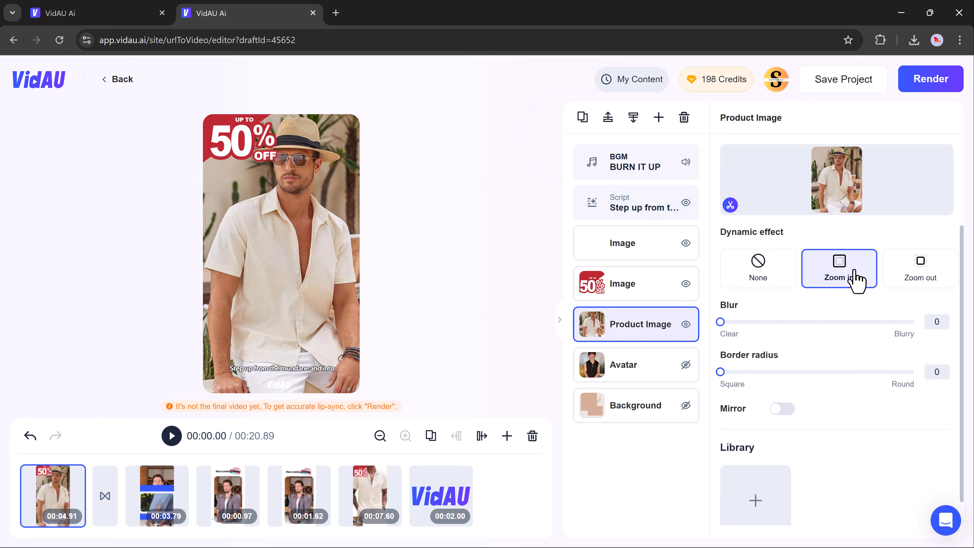
{"action": "left_click", "coordinate": [905, 277]}
Step: Review the avatar and product image settings and change the clip's background to solid gray
{"action": "left_click", "coordinate": [624, 366]}
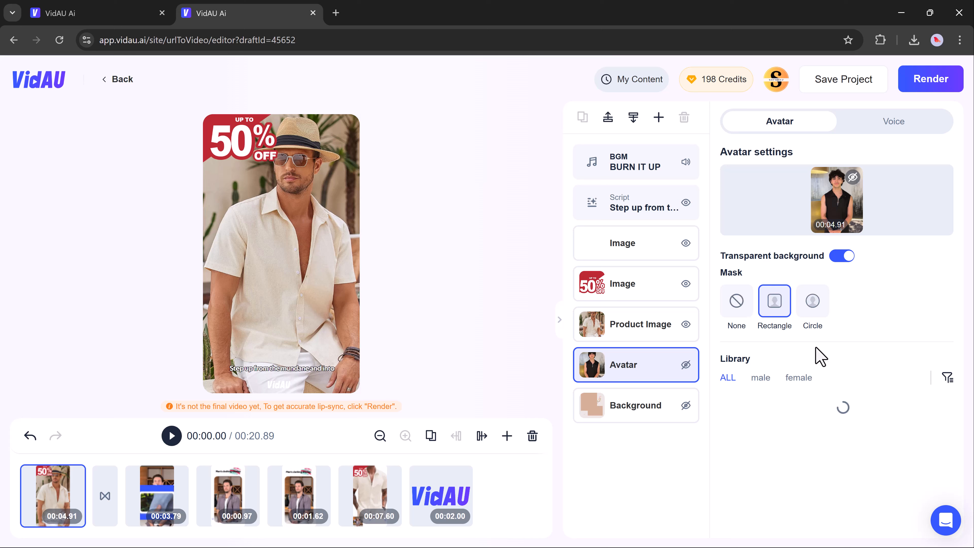
{"action": "left_click", "coordinate": [646, 338]}
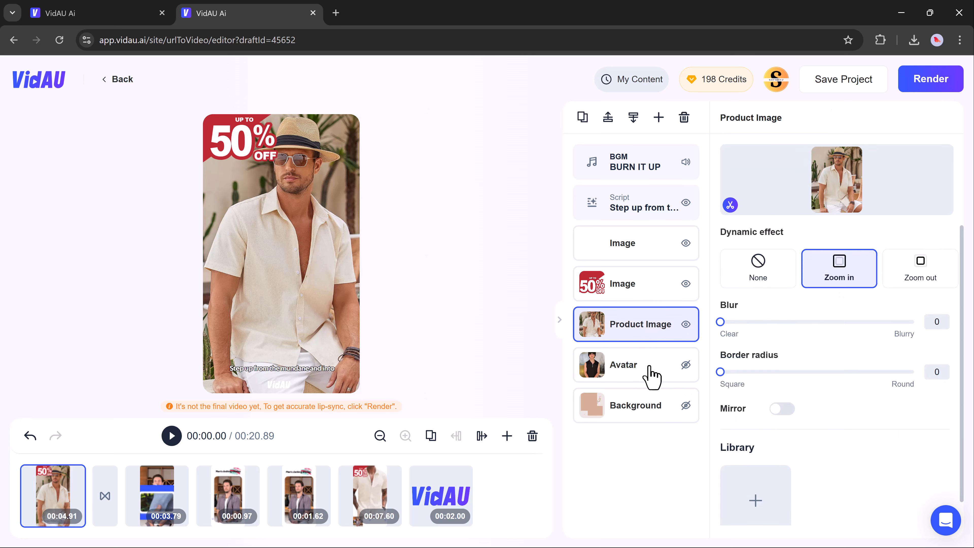
{"action": "left_click", "coordinate": [652, 370]}
{"action": "left_click", "coordinate": [654, 403]}
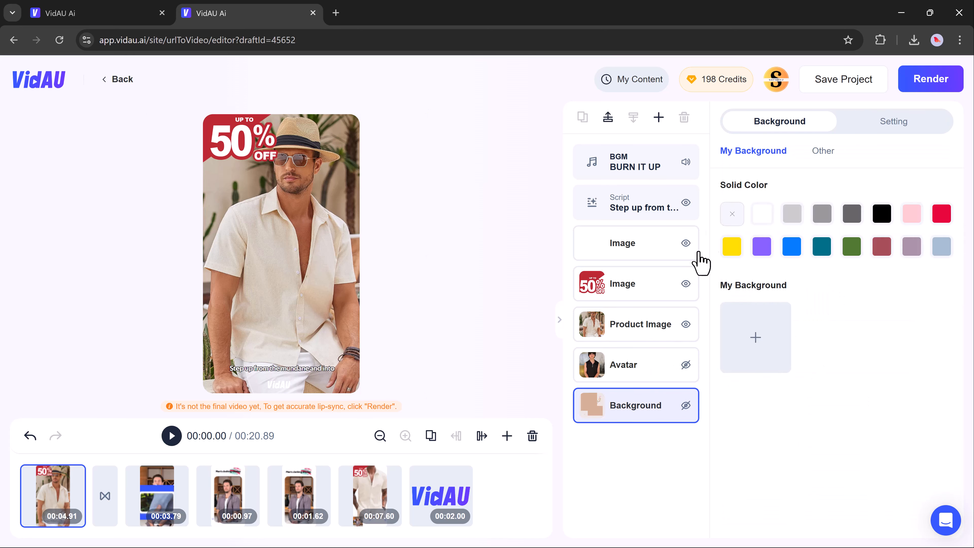
Step: Check the BURN IT UP background music settings, then preview the template video and close its editor
{"action": "left_click", "coordinate": [632, 169]}
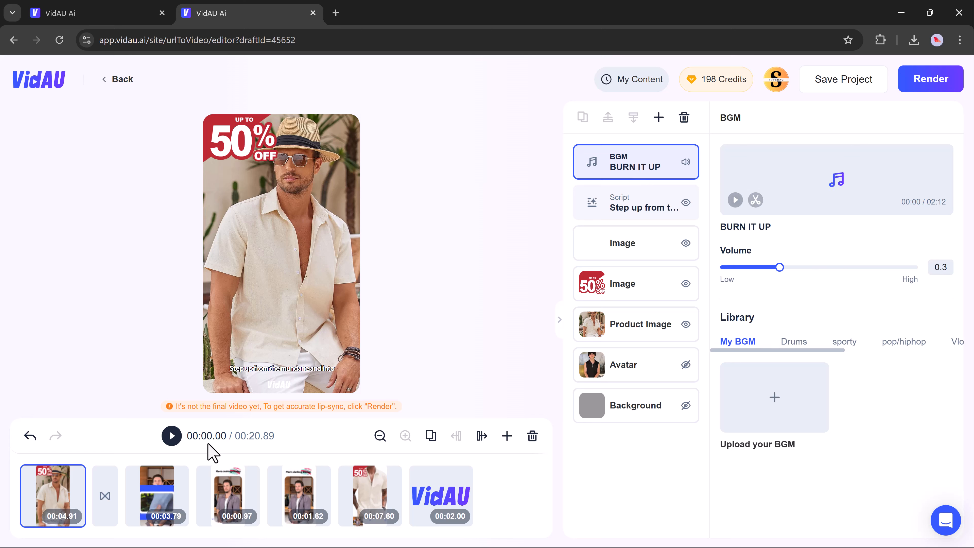
{"action": "left_click", "coordinate": [171, 435]}
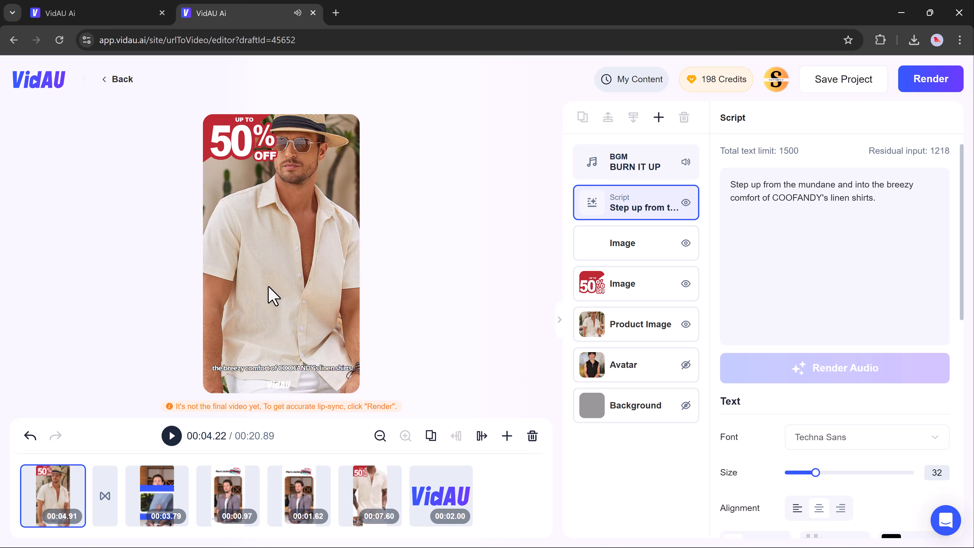
{"action": "left_click", "coordinate": [313, 12]}
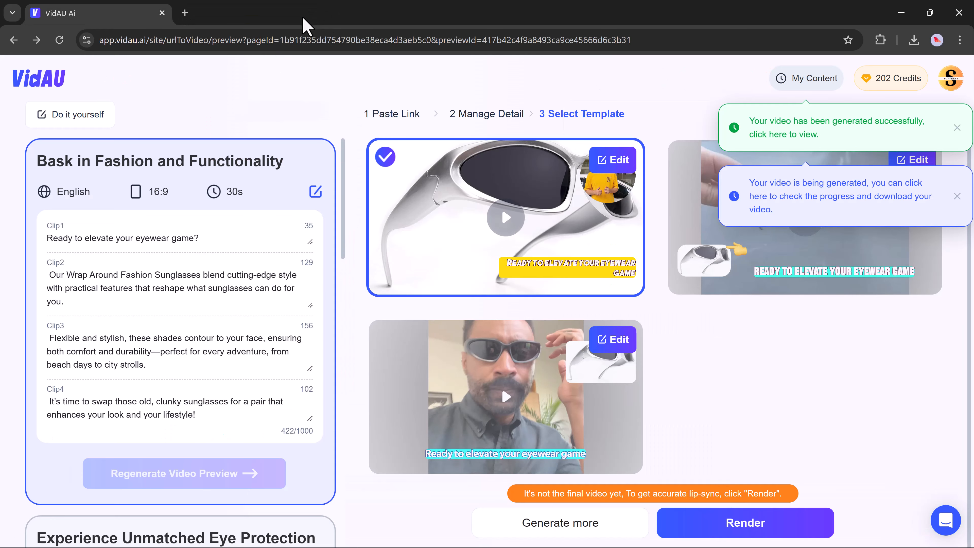
Step: Go back from the sunglasses video preview to the studio and open Create Picture Avatar
{"action": "left_click", "coordinate": [13, 41]}
{"action": "left_click", "coordinate": [13, 41]}
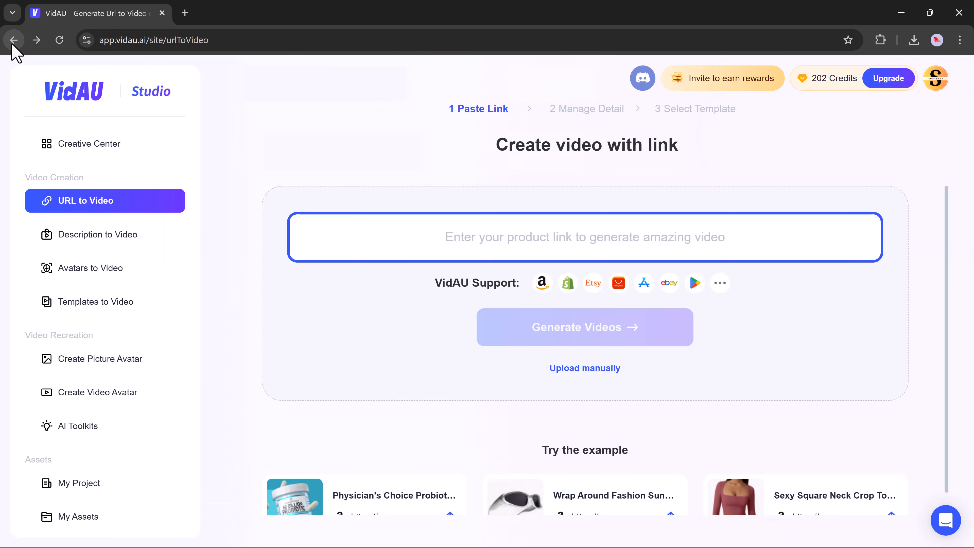
{"action": "left_click", "coordinate": [113, 361]}
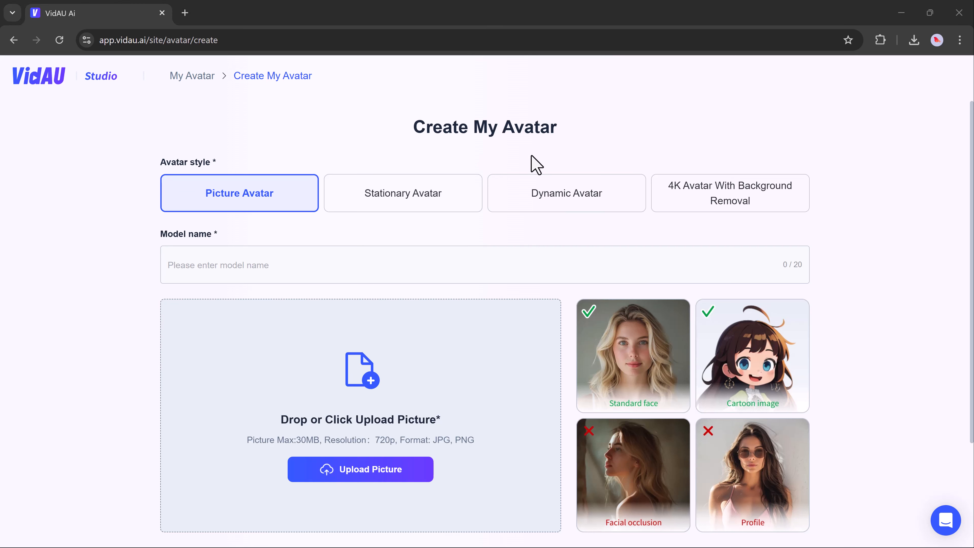
Step: Compare the Stationary, Dynamic and 4K With Background Removal avatar styles and return to Picture Avatar
{"action": "left_click", "coordinate": [386, 197]}
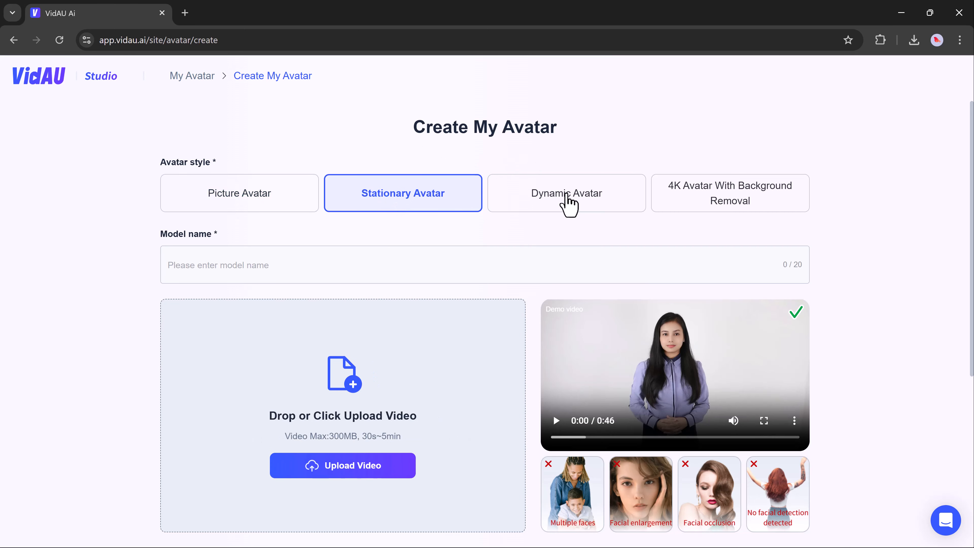
{"action": "left_click", "coordinate": [568, 203]}
{"action": "left_click", "coordinate": [687, 203]}
{"action": "left_click", "coordinate": [284, 197]}
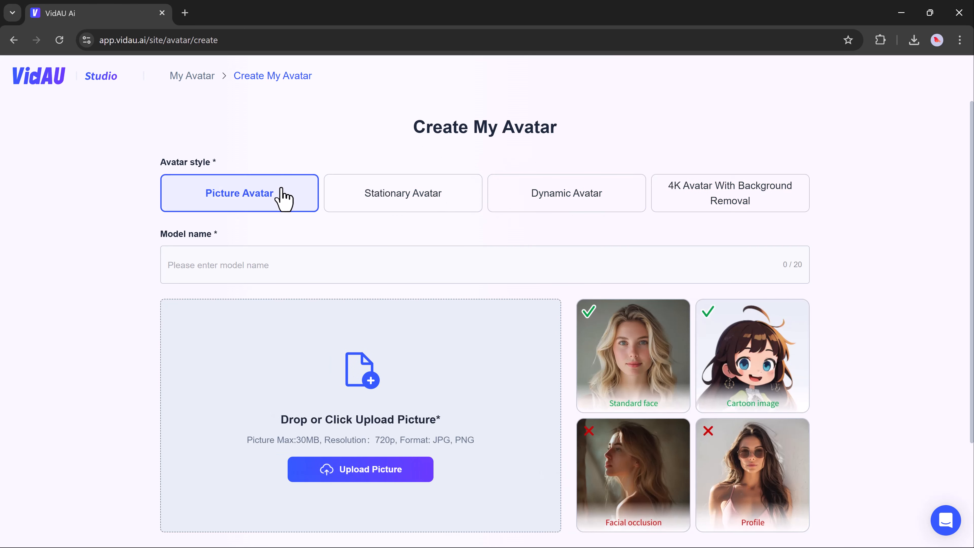
Step: Upload a portrait picture with the model name Diana, submit the custom avatar and complete the upload
{"action": "scroll", "coordinate": [437, 246], "scroll_direction": "down", "scroll_amount": 2}
{"action": "left_click", "coordinate": [376, 403]}
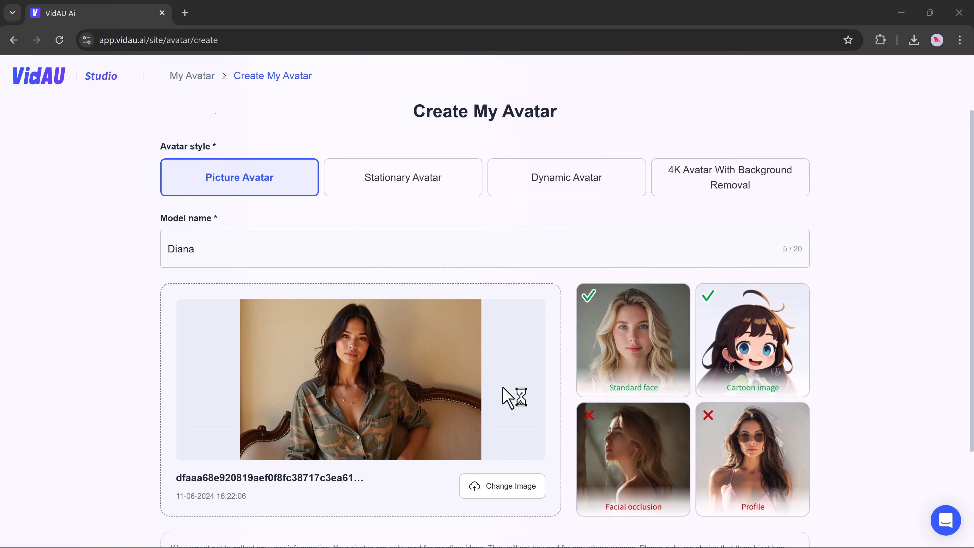
{"action": "scroll", "coordinate": [506, 396], "scroll_direction": "down", "scroll_amount": 4}
{"action": "left_click", "coordinate": [481, 515]}
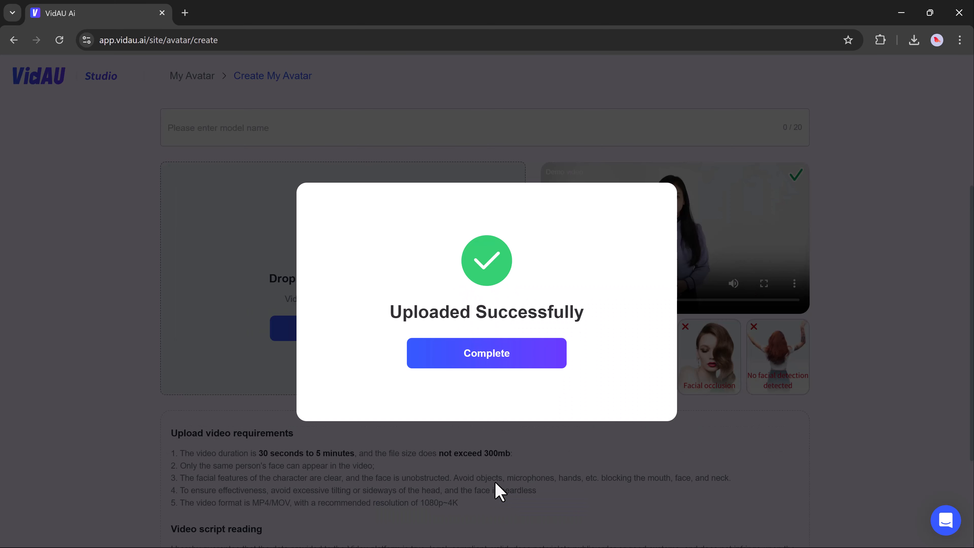
{"action": "left_click", "coordinate": [473, 367]}
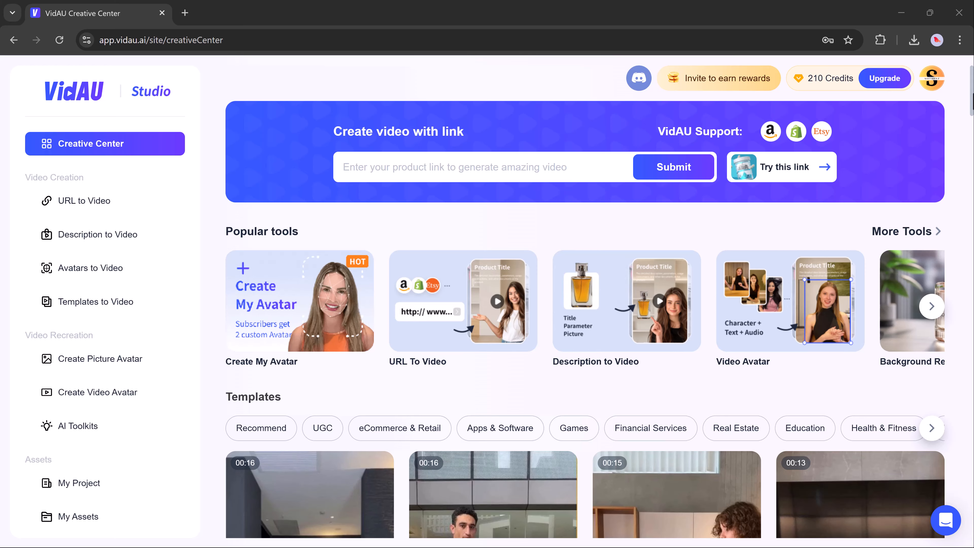
Step: Browse the Creative Center's template gallery across its categories and look through the popular tools, including Background Removal
{"action": "scroll", "coordinate": [971, 103], "scroll_direction": "down", "scroll_amount": 6}
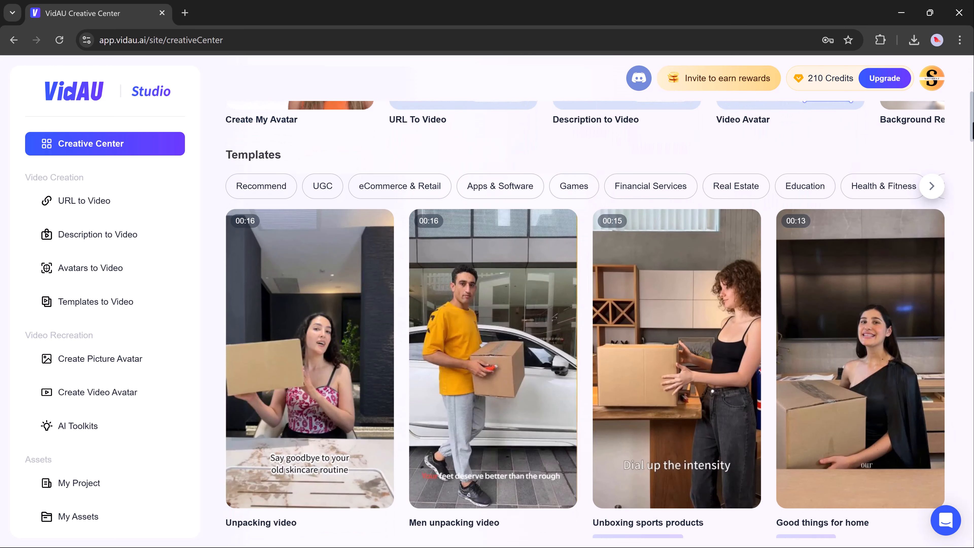
{"action": "scroll", "coordinate": [970, 103], "scroll_direction": "down", "scroll_amount": 2}
{"action": "scroll", "coordinate": [584, 338], "scroll_direction": "down", "scroll_amount": 2}
{"action": "scroll", "coordinate": [584, 338], "scroll_direction": "down", "scroll_amount": 12}
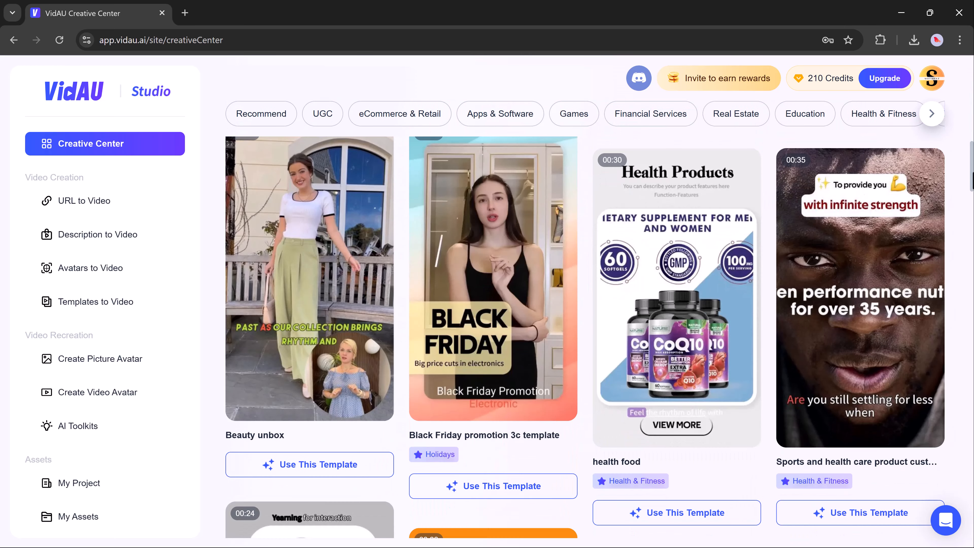
{"action": "scroll", "coordinate": [585, 338], "scroll_direction": "down", "scroll_amount": 6}
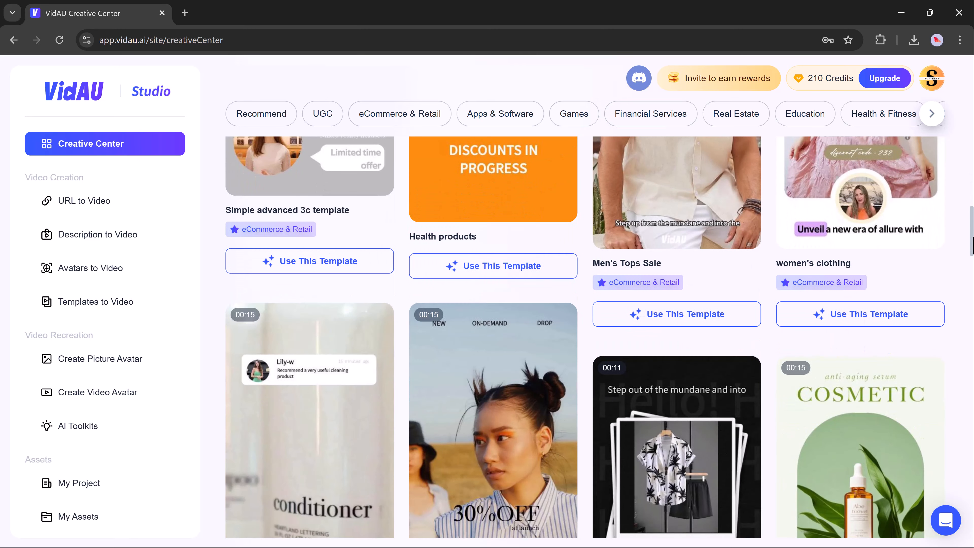
{"action": "scroll", "coordinate": [584, 338], "scroll_direction": "down", "scroll_amount": 20}
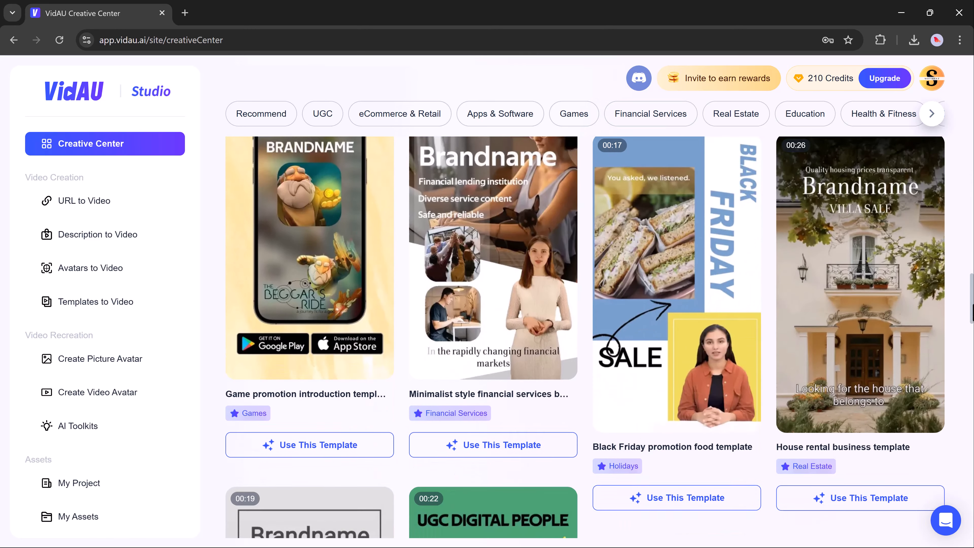
{"action": "scroll", "coordinate": [584, 338], "scroll_direction": "down", "scroll_amount": 12}
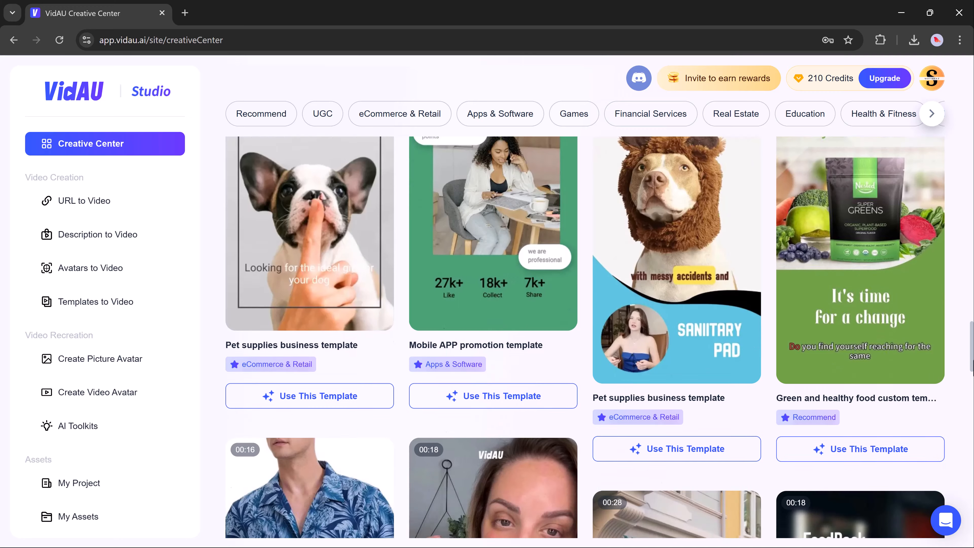
{"action": "scroll", "coordinate": [585, 338], "scroll_direction": "down", "scroll_amount": 20}
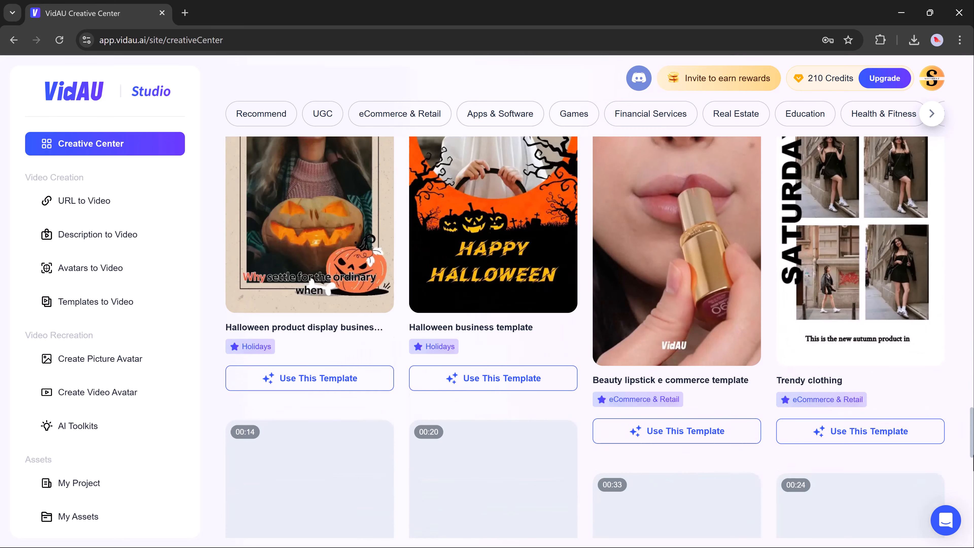
{"action": "scroll", "coordinate": [585, 337], "scroll_direction": "up", "scroll_amount": 20}
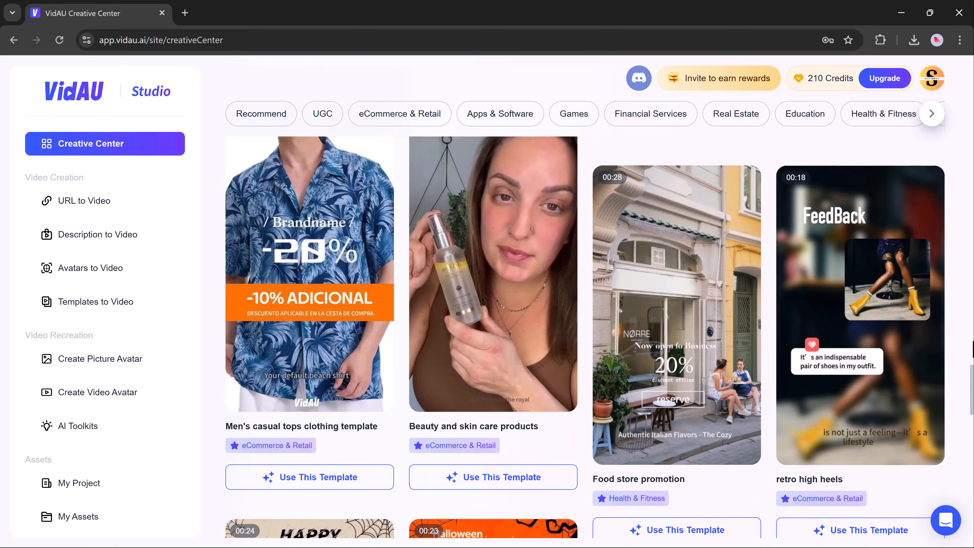
{"action": "scroll", "coordinate": [585, 338], "scroll_direction": "up", "scroll_amount": 20}
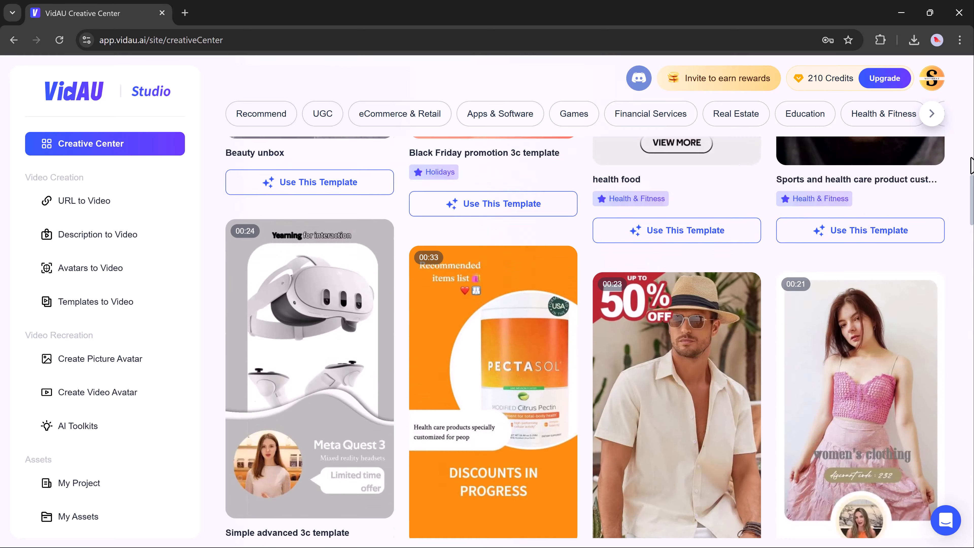
{"action": "scroll", "coordinate": [584, 337], "scroll_direction": "up", "scroll_amount": 16}
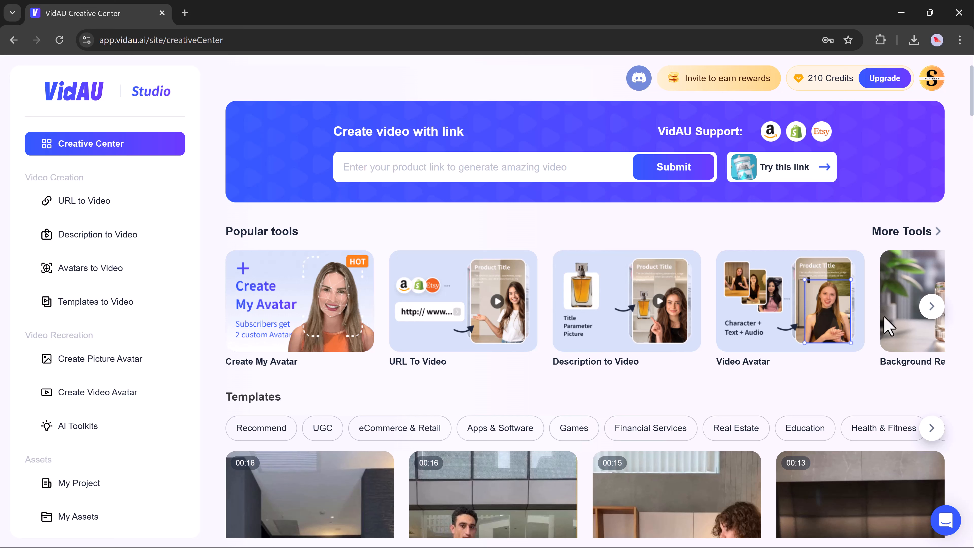
{"action": "left_click", "coordinate": [931, 306]}
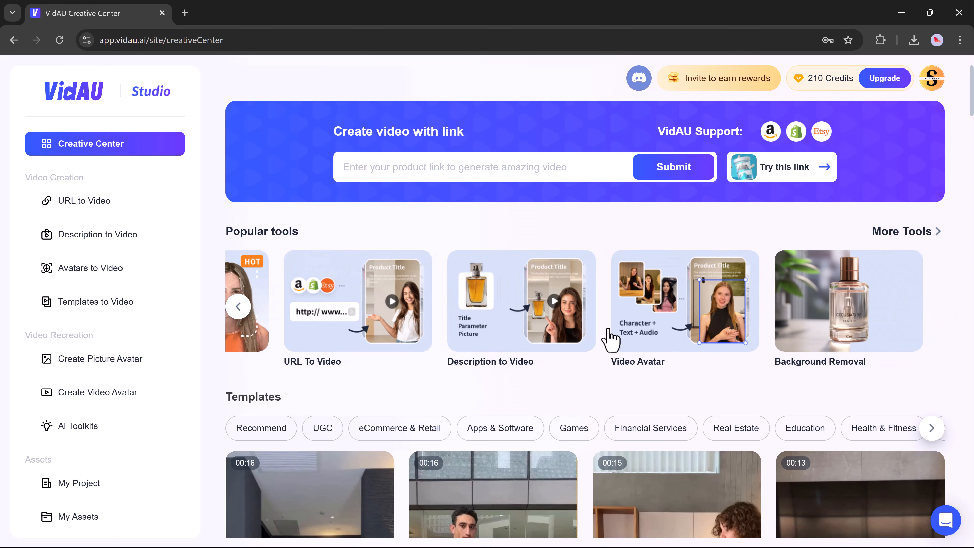
{"action": "left_click", "coordinate": [241, 307]}
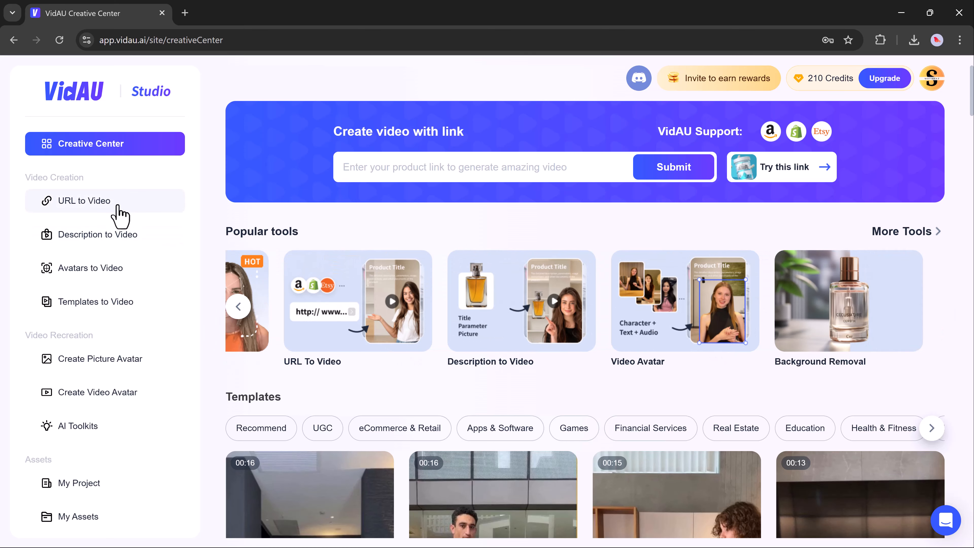